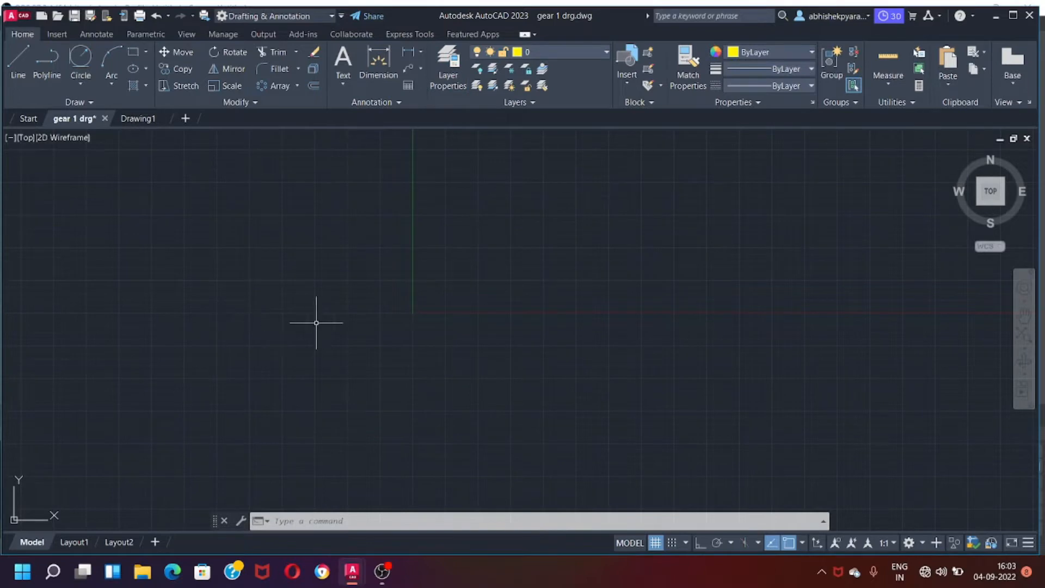
Step: Draw a circle with a diameter of 80 in the empty drawing area and zoom to show the whole drawing
{"action": "type", "text": "c"}
{"action": "key", "text": "Return"}
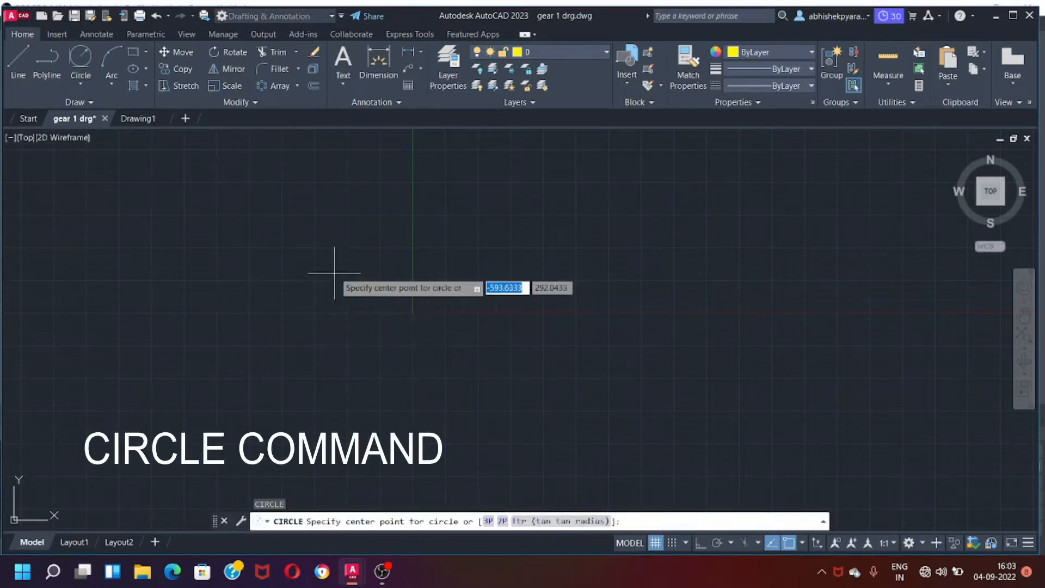
{"action": "left_click", "coordinate": [294, 268]}
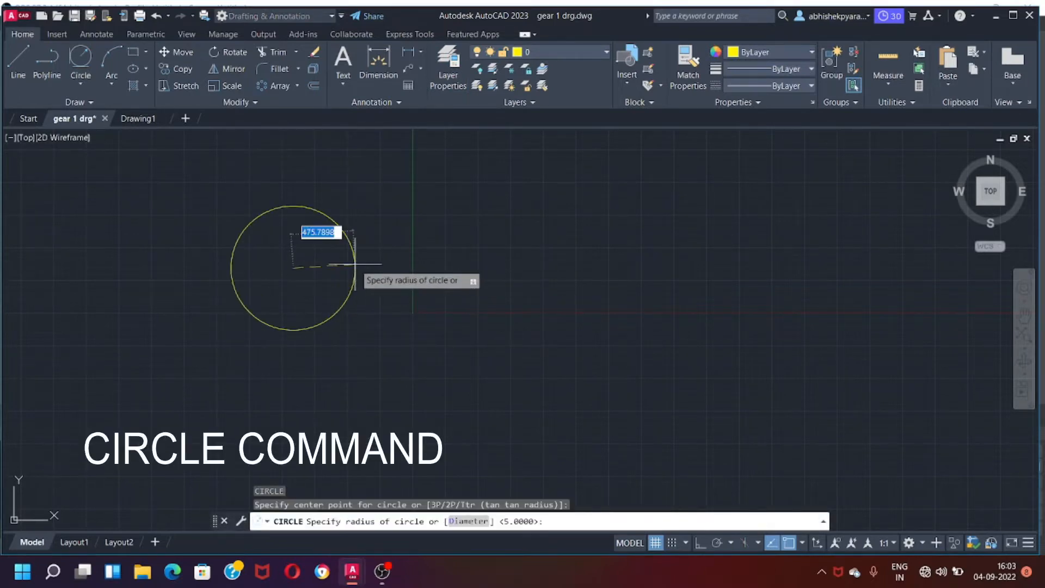
{"action": "type", "text": "d"}
{"action": "key", "text": "Return"}
{"action": "type", "text": "80"}
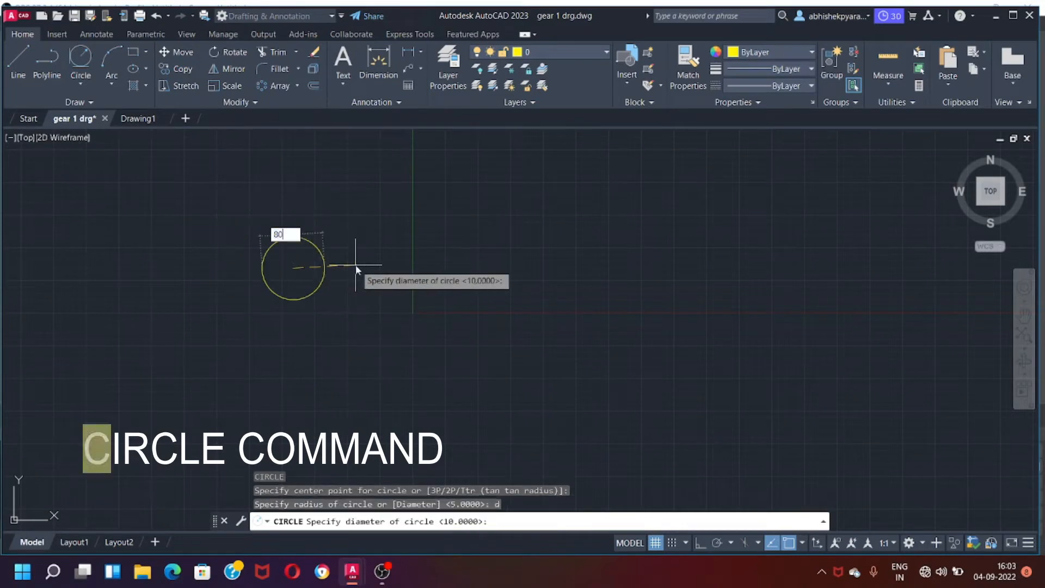
{"action": "key", "text": "Return"}
{"action": "type", "text": "z"}
{"action": "key", "text": "Return"}
{"action": "type", "text": "a"}
{"action": "key", "text": "Return"}
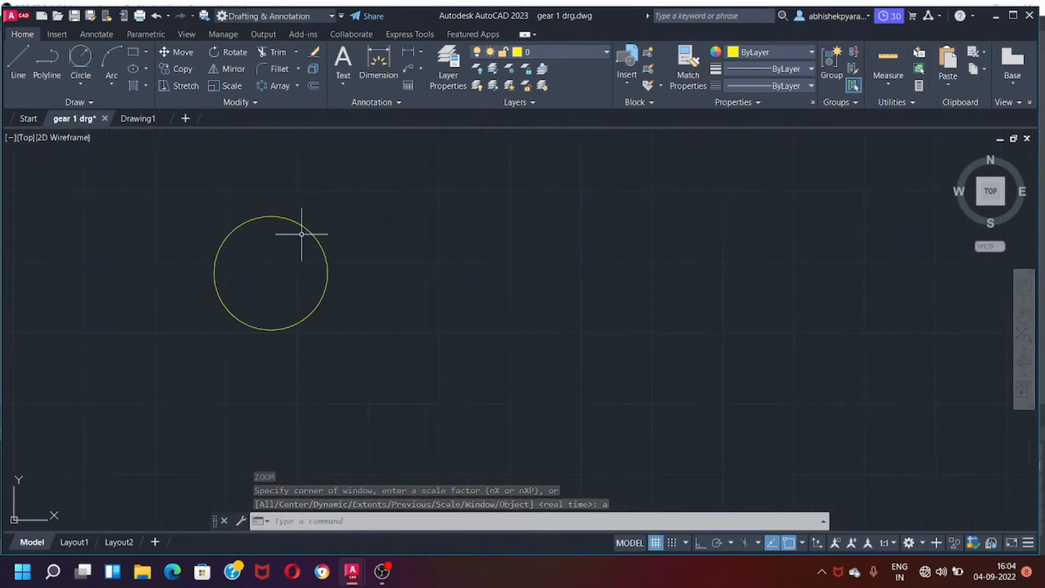
Step: Draw a concentric circle with a diameter of 104 around the first circle
{"action": "type", "text": "c"}
{"action": "key", "text": "Return"}
{"action": "left_click", "coordinate": [275, 287]}
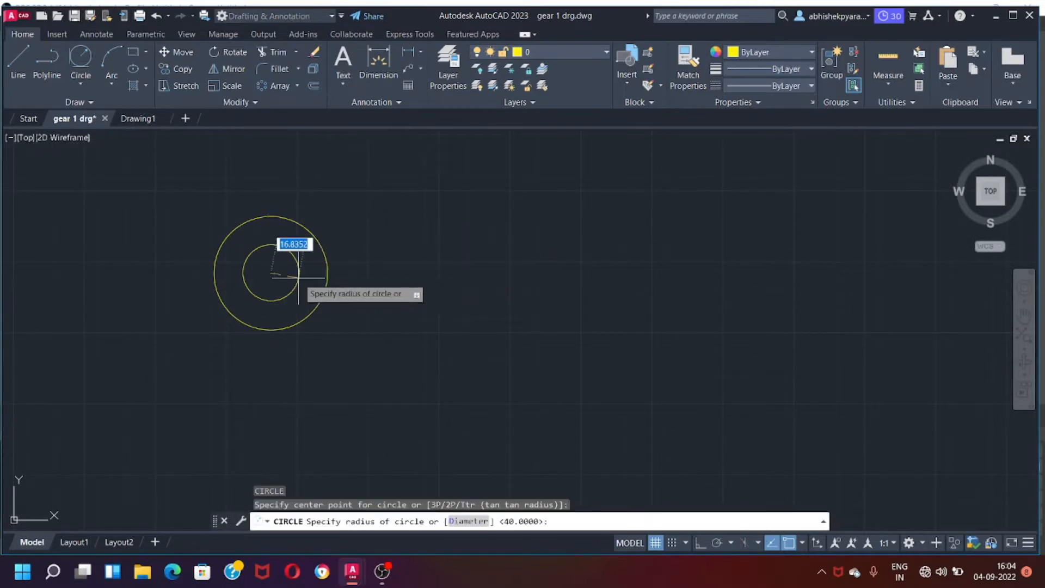
{"action": "type", "text": "d"}
{"action": "key", "text": "Return"}
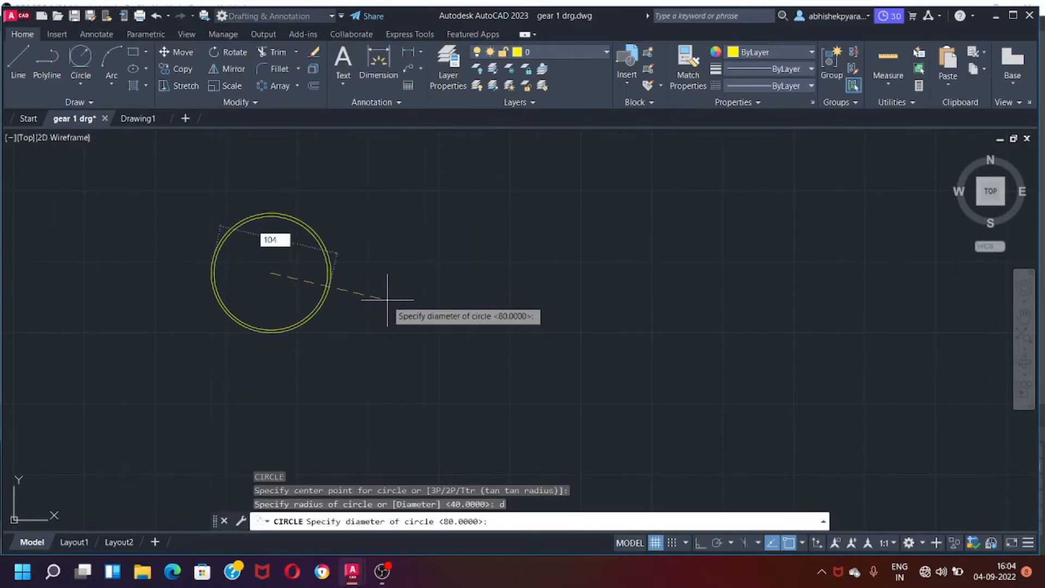
{"action": "type", "text": "104"}
{"action": "key", "text": "Return"}
Step: Add a concentric circle with a radius of 113 from the same centre
{"action": "key", "text": "Return"}
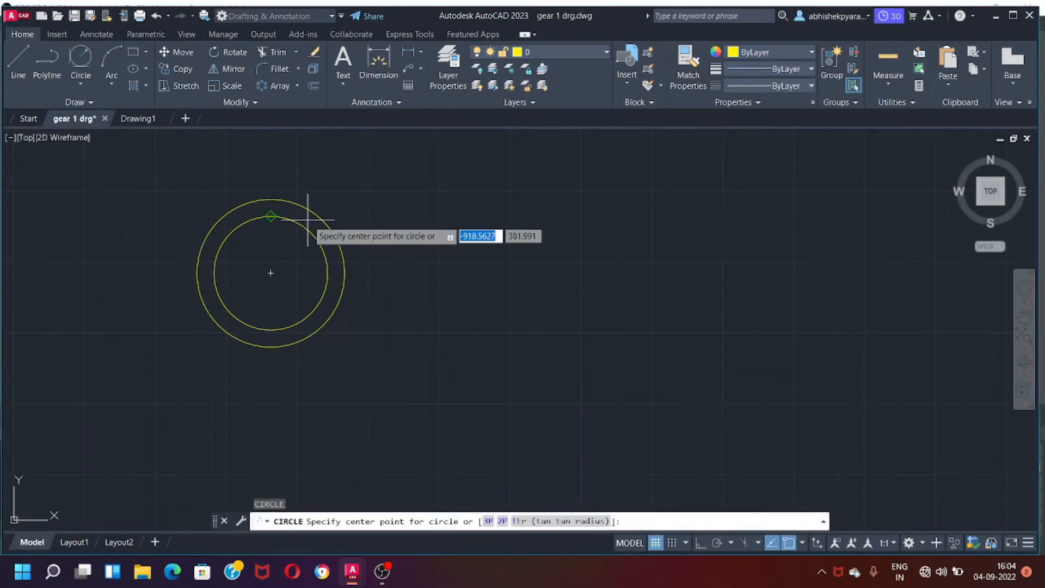
{"action": "left_click", "coordinate": [271, 272]}
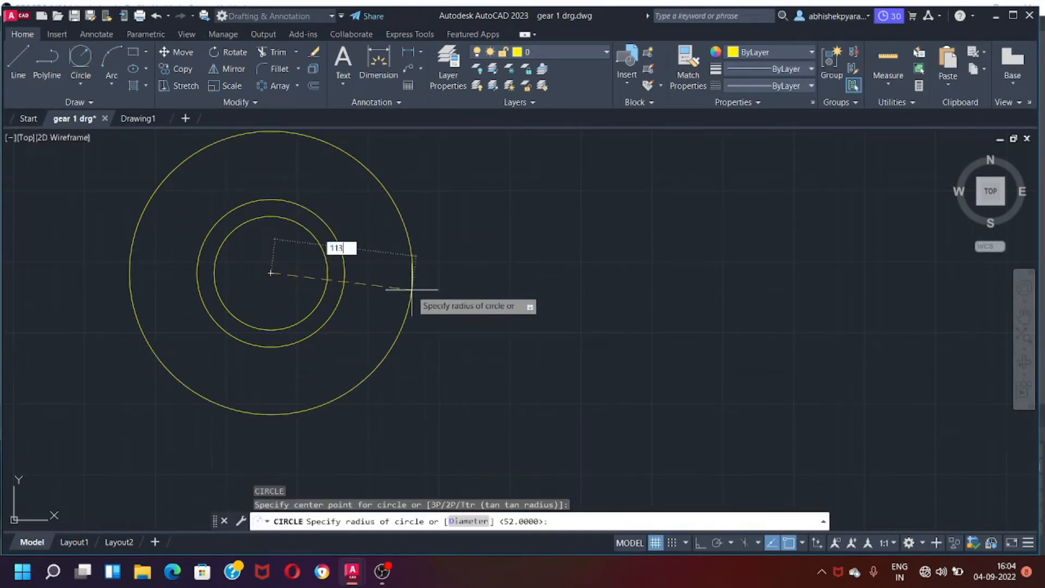
{"action": "type", "text": "113"}
{"action": "key", "text": "Return"}
Step: Add a concentric circle with a radius of 131.5 outside the existing circles
{"action": "type", "text": "c"}
{"action": "key", "text": "Return"}
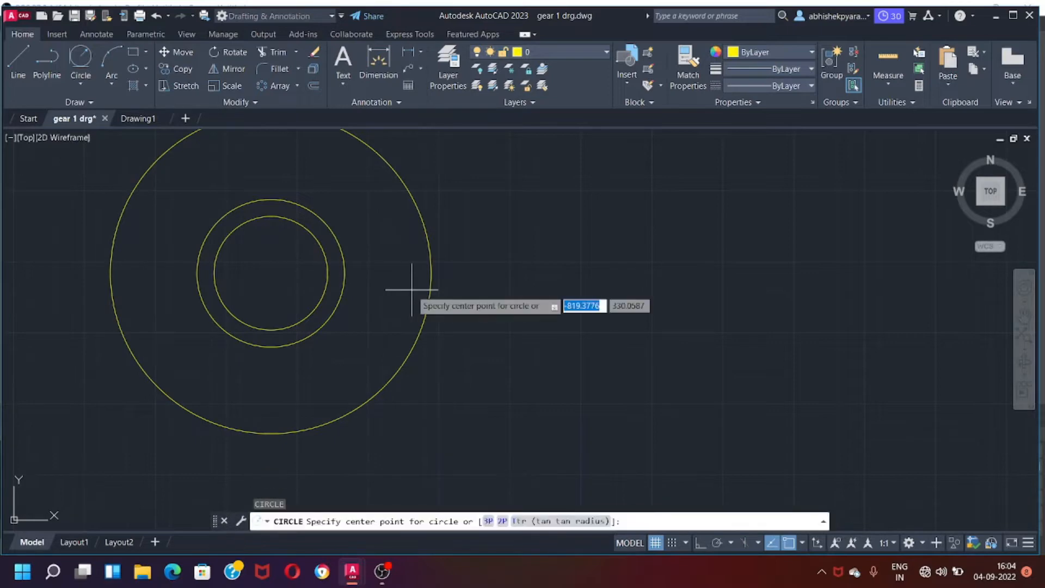
{"action": "left_click", "coordinate": [271, 273]}
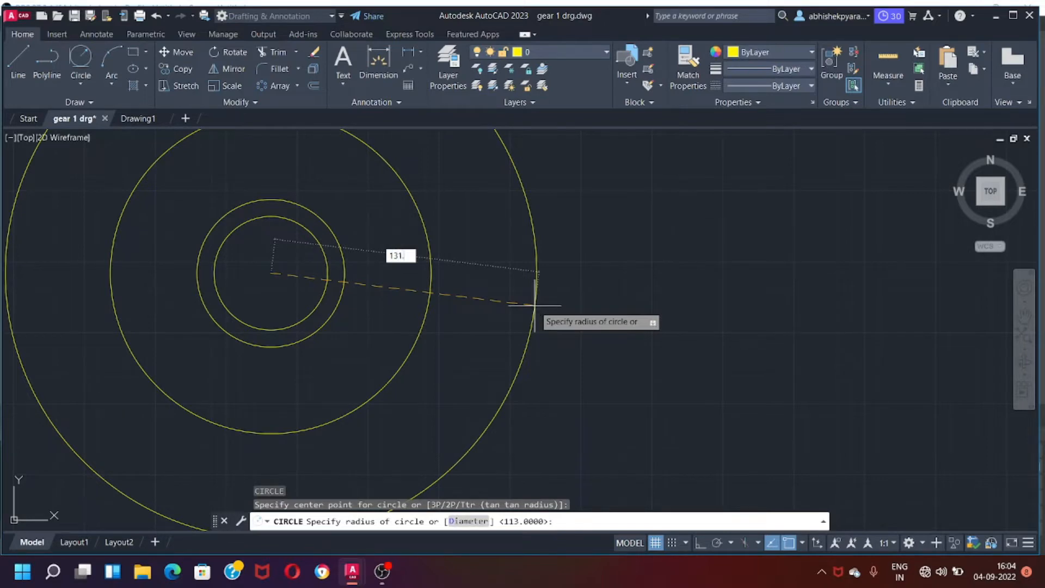
{"action": "type", "text": "131.5"}
{"action": "key", "text": "Return"}
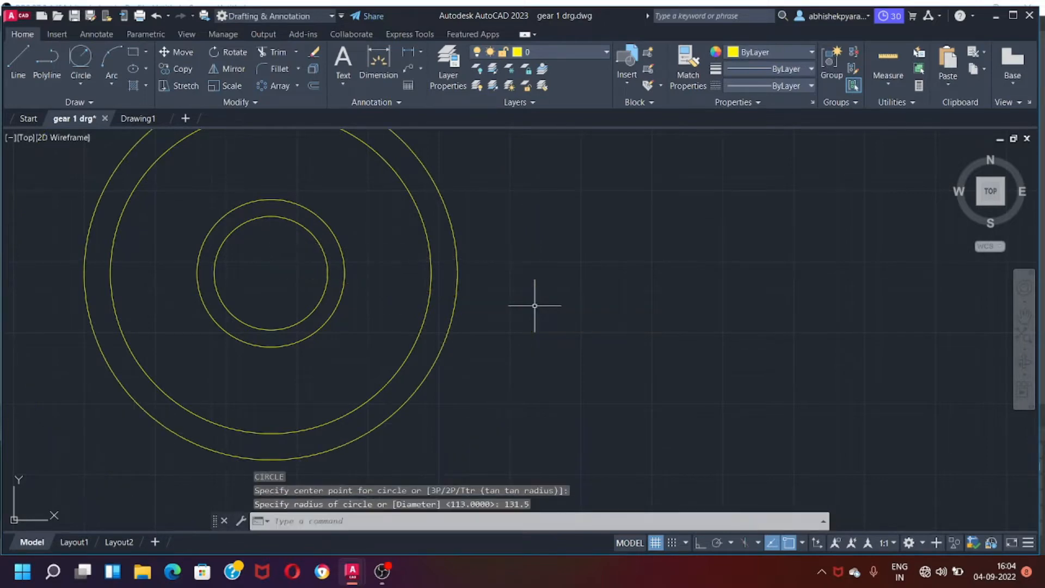
Step: Draw the outermost concentric circle with a radius of 136 from the common centre
{"action": "scroll", "coordinate": [212, 139], "scroll_direction": "down", "scroll_amount": 4}
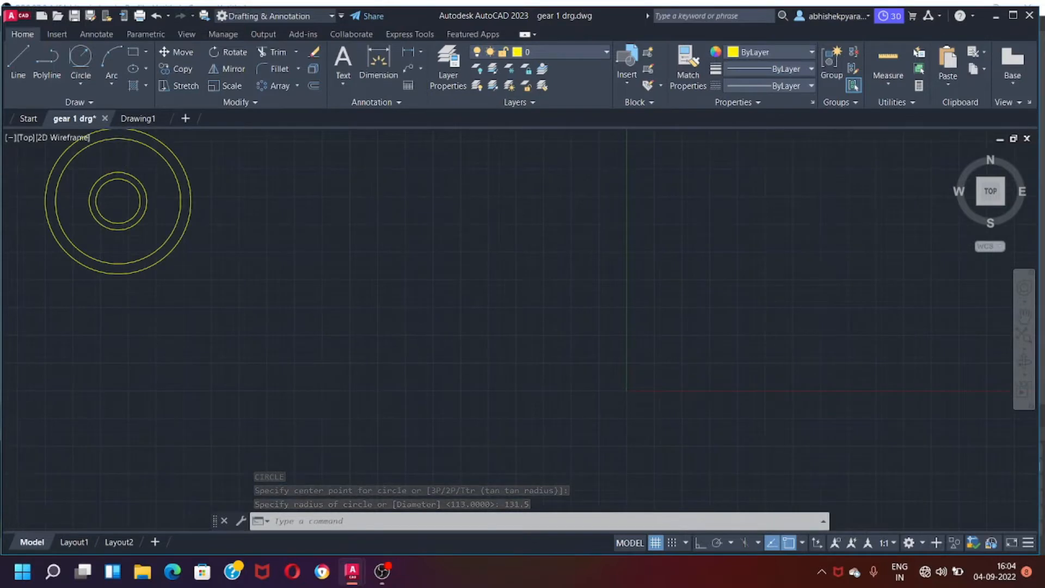
{"action": "scroll", "coordinate": [304, 230], "scroll_direction": "up", "scroll_amount": 5}
{"action": "key", "text": "Return"}
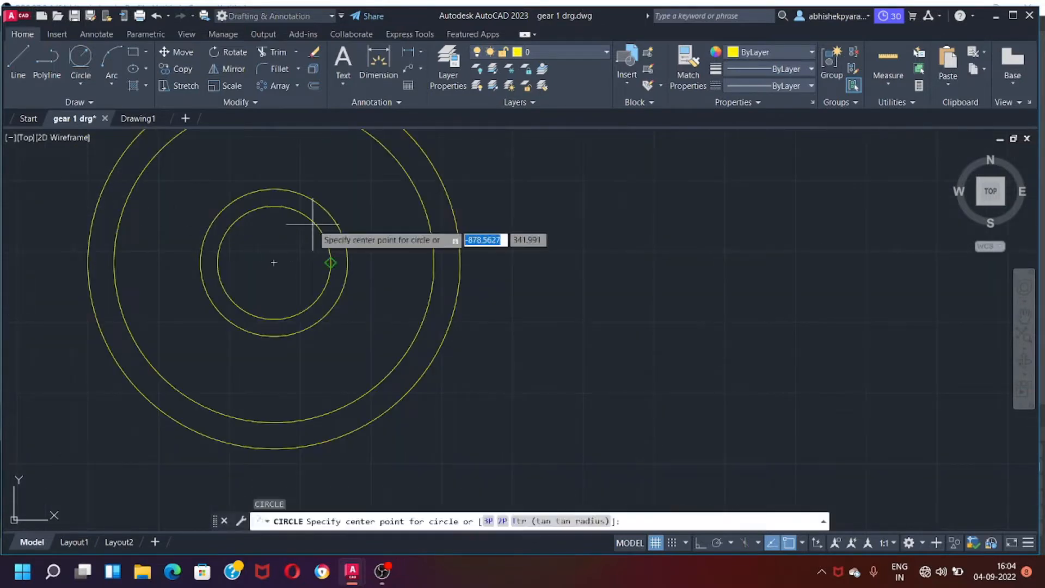
{"action": "left_click", "coordinate": [274, 262]}
{"action": "key", "text": "Return"}
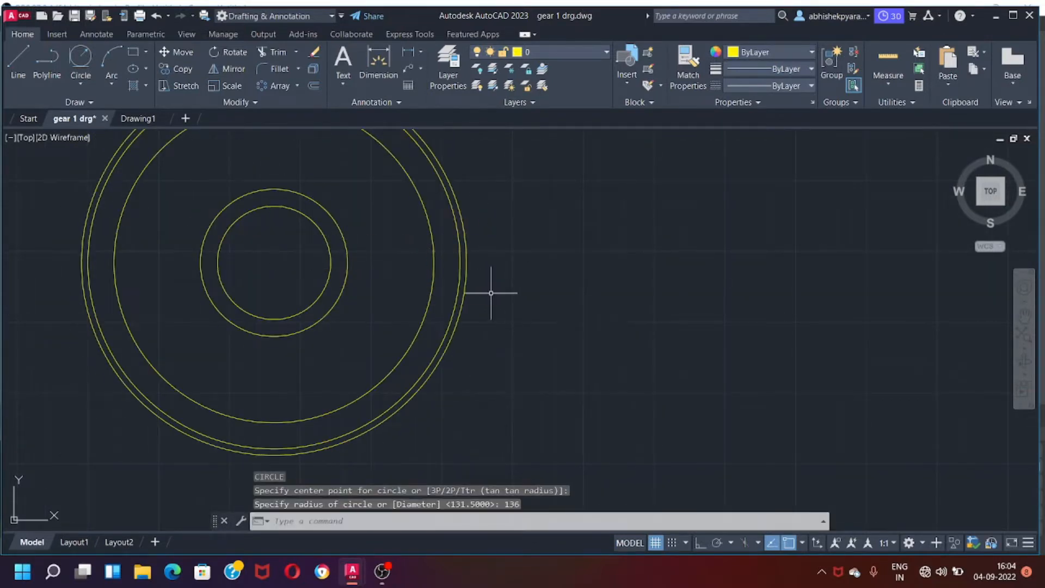
Step: Move the 131.5 radius circle and the 104 diameter circle to the hidden layer
{"action": "middle_click_drag", "start_coordinate": [274, 263], "coordinate": [406, 316]}
{"action": "left_click", "coordinate": [273, 189]}
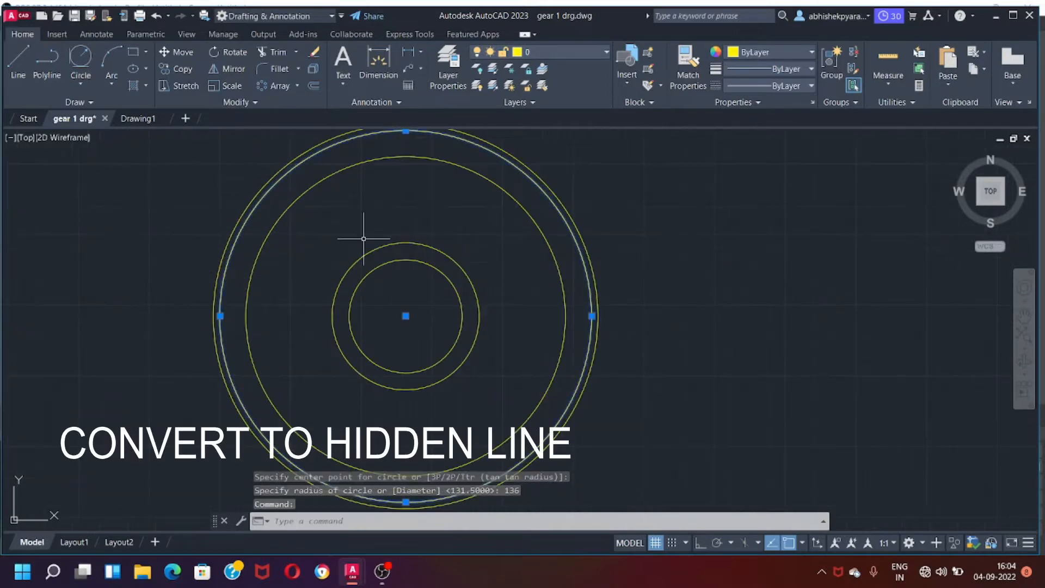
{"action": "left_click", "coordinate": [383, 245]}
{"action": "left_click", "coordinate": [566, 52]}
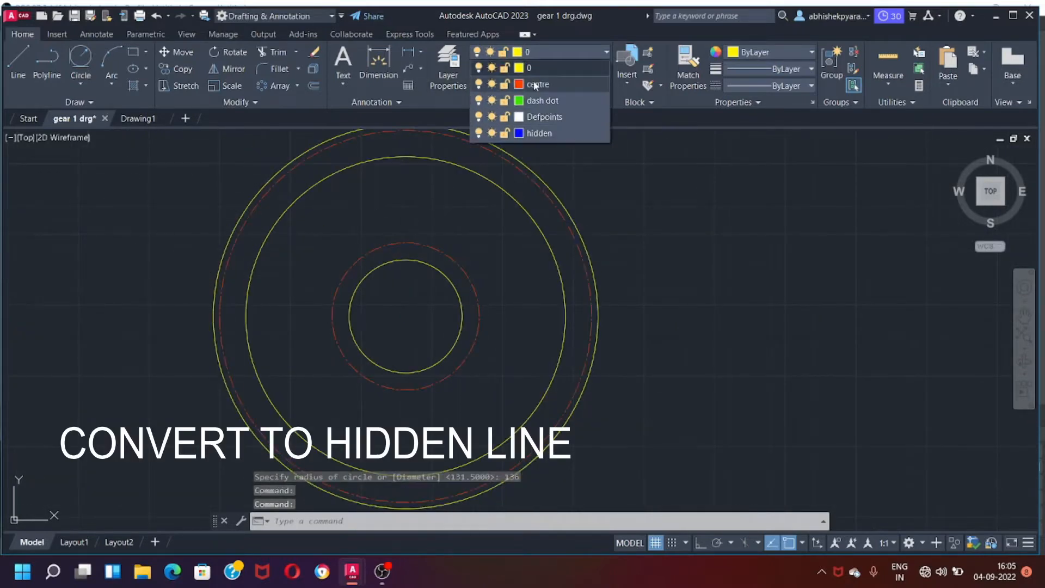
{"action": "left_click", "coordinate": [557, 132]}
{"action": "key", "text": "Escape"}
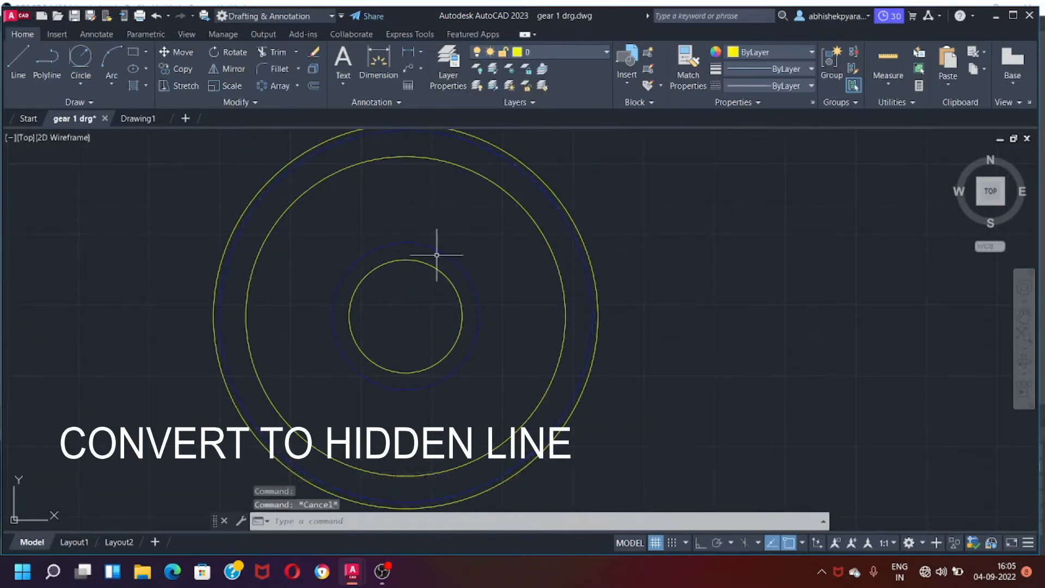
Step: Make centre the current layer and draw a vertical centre line through the circles, extending beyond the outer circle at both ends
{"action": "left_click", "coordinate": [566, 52]}
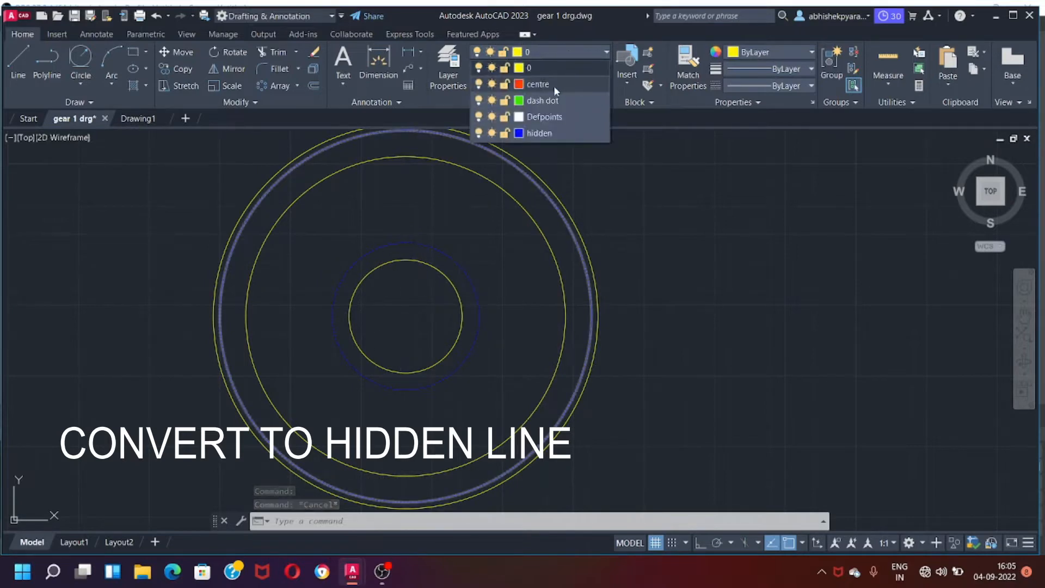
{"action": "left_click", "coordinate": [554, 83]}
{"action": "type", "text": "l"}
{"action": "key", "text": "Return"}
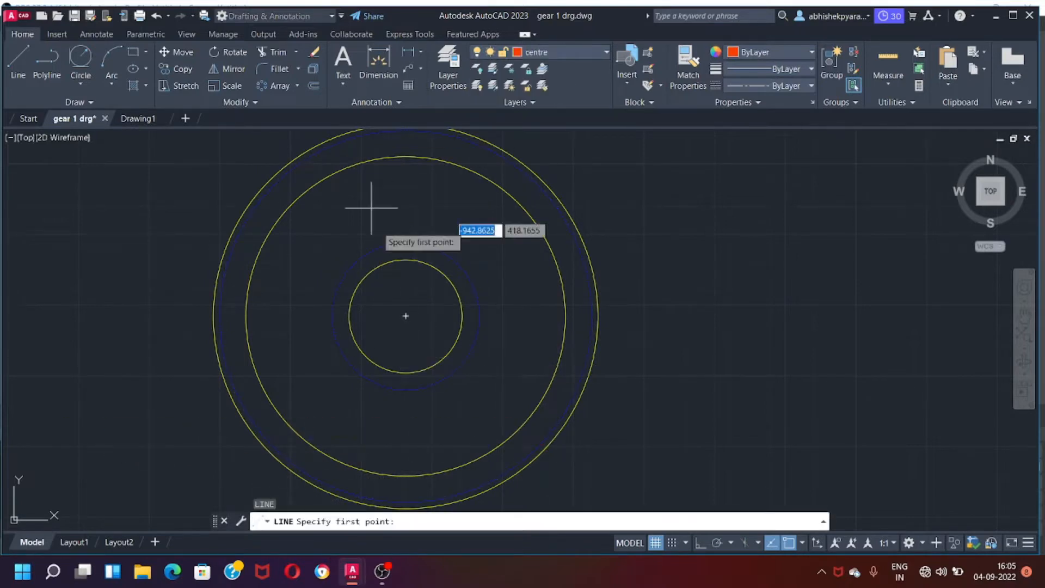
{"action": "scroll", "coordinate": [409, 308], "scroll_direction": "down", "scroll_amount": 3}
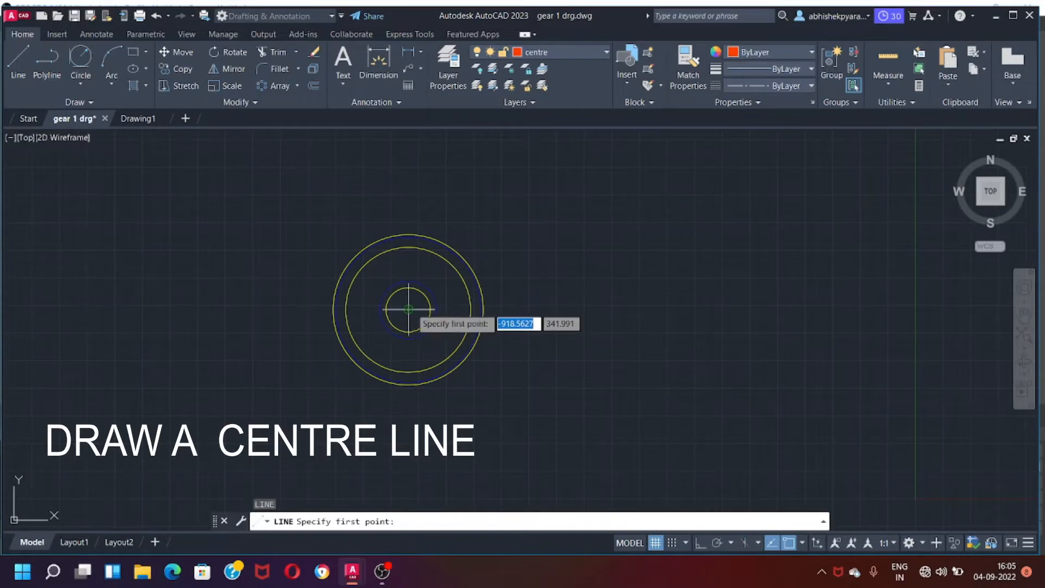
{"action": "left_click", "coordinate": [407, 215]}
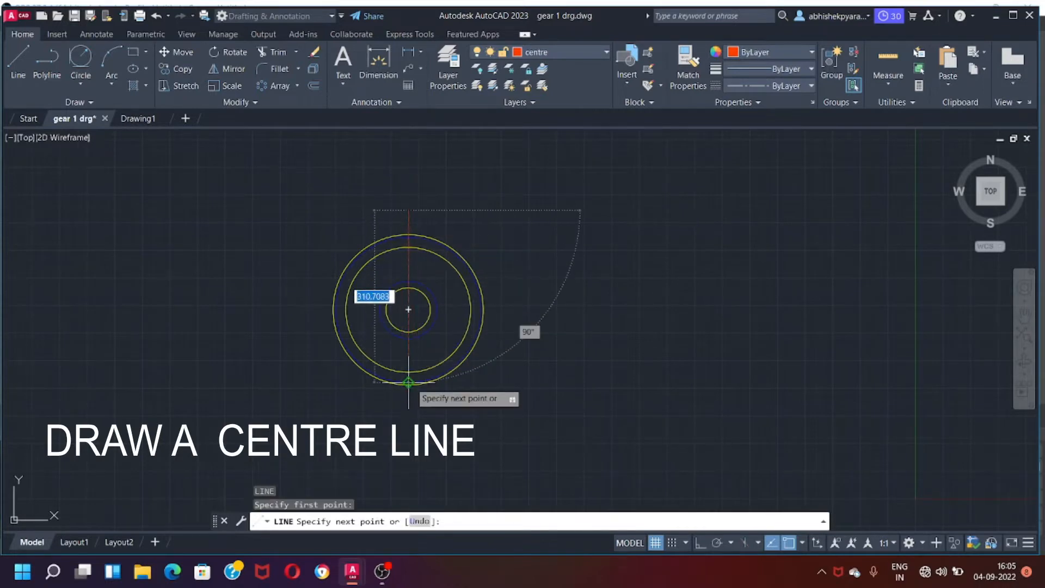
{"action": "left_click", "coordinate": [408, 411]}
{"action": "key", "text": "Escape"}
Step: Rotate a copy of the vertical centre line by 90 degrees about the circles' centre to create the horizontal centre line
{"action": "type", "text": "r"}
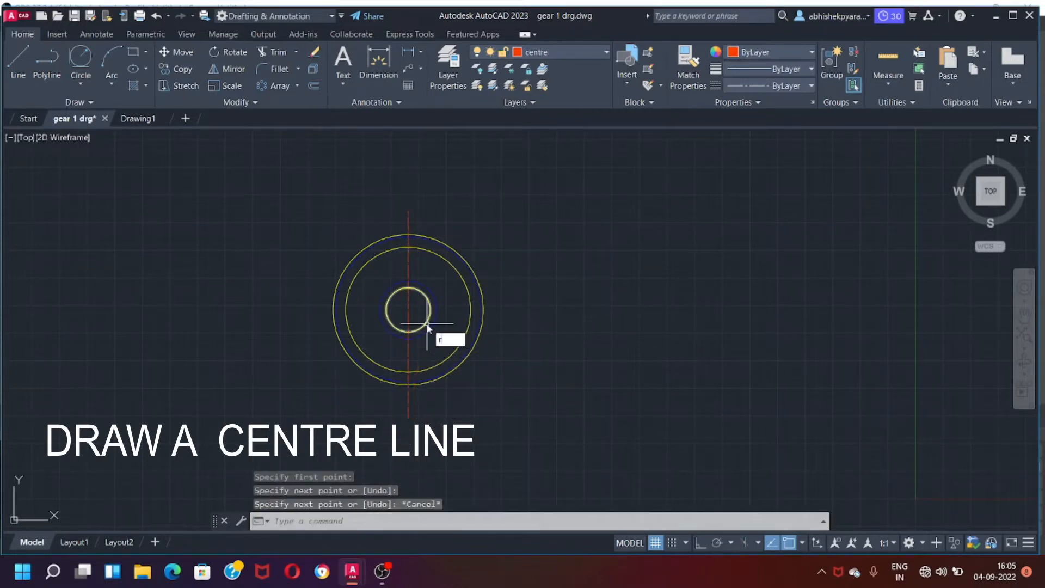
{"action": "type", "text": "ot"}
{"action": "key", "text": "Return"}
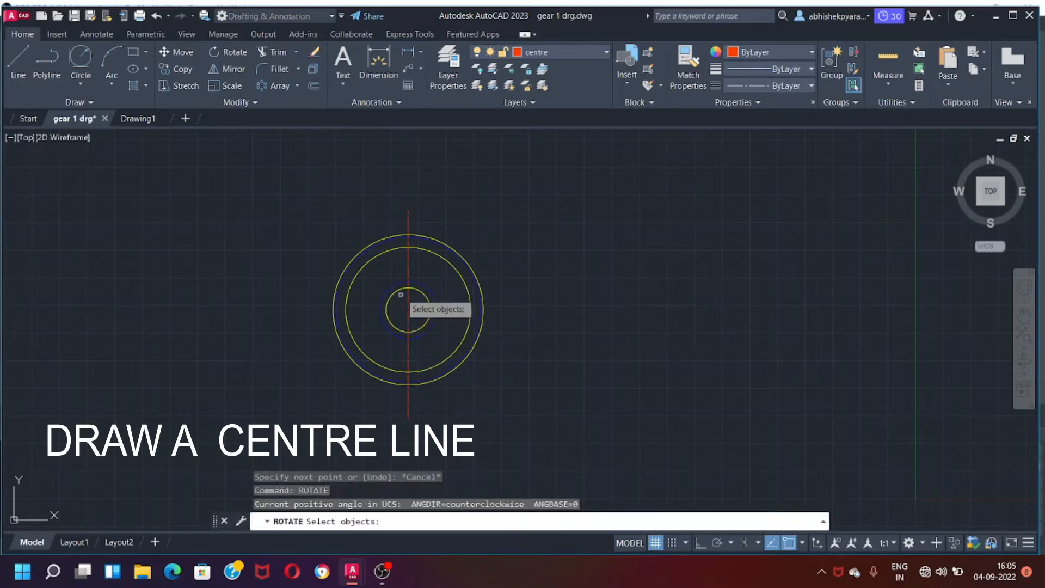
{"action": "left_click", "coordinate": [408, 275]}
{"action": "key", "text": "Return"}
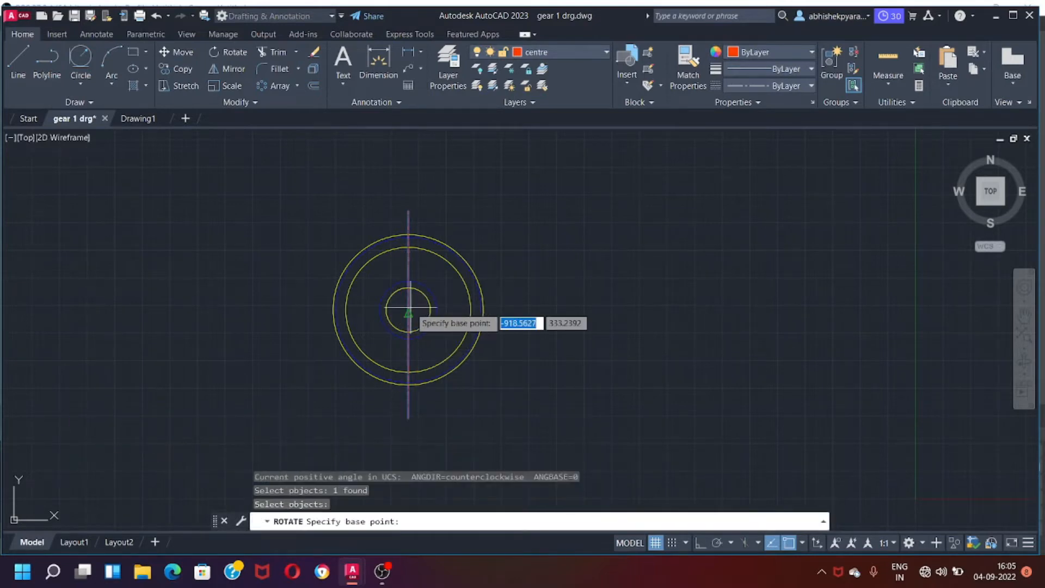
{"action": "scroll", "coordinate": [404, 310], "scroll_direction": "up", "scroll_amount": 5}
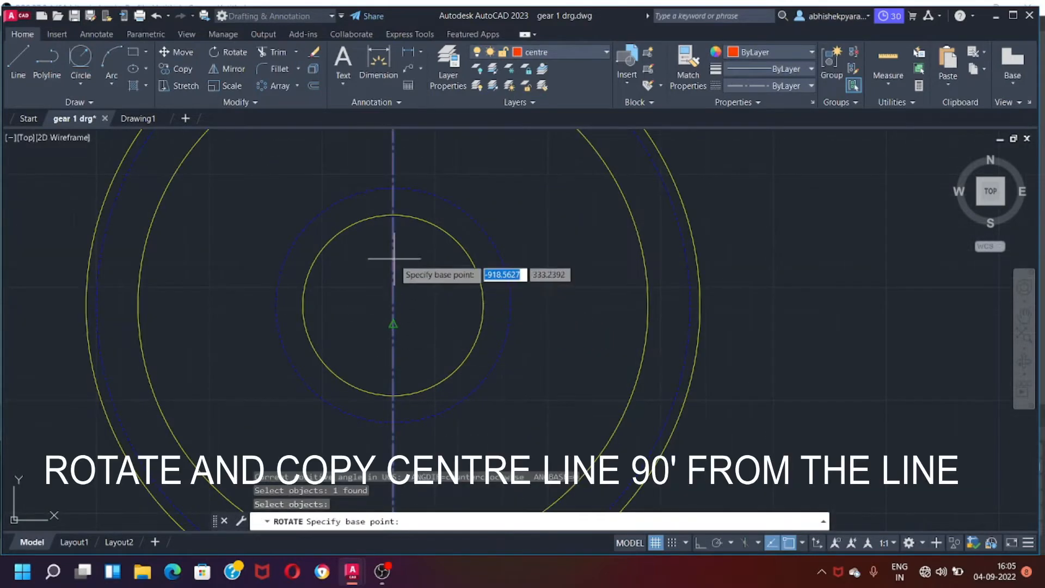
{"action": "scroll", "coordinate": [411, 277], "scroll_direction": "down", "scroll_amount": 4}
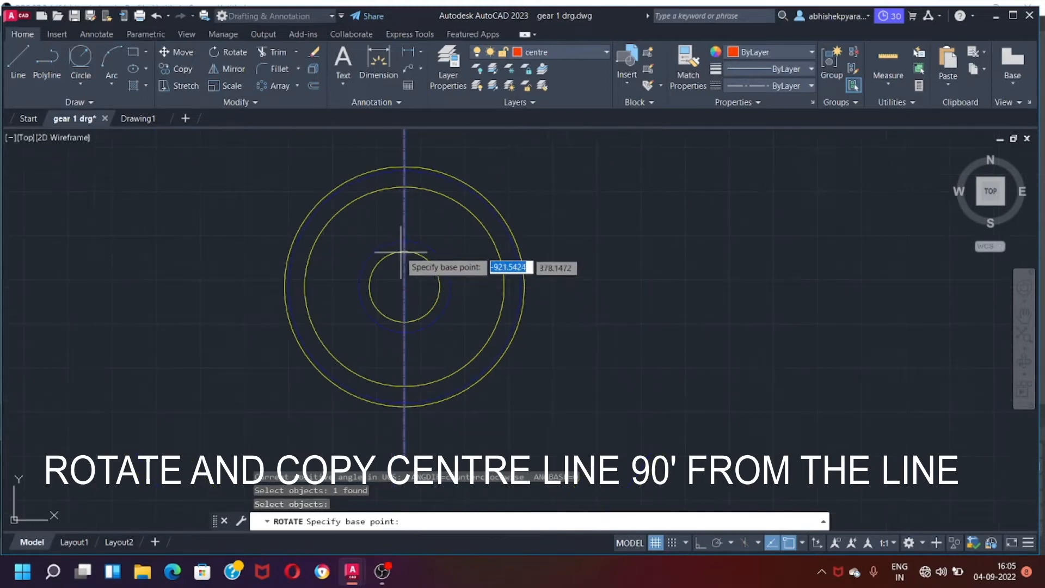
{"action": "left_click", "coordinate": [405, 286]}
{"action": "type", "text": "c"}
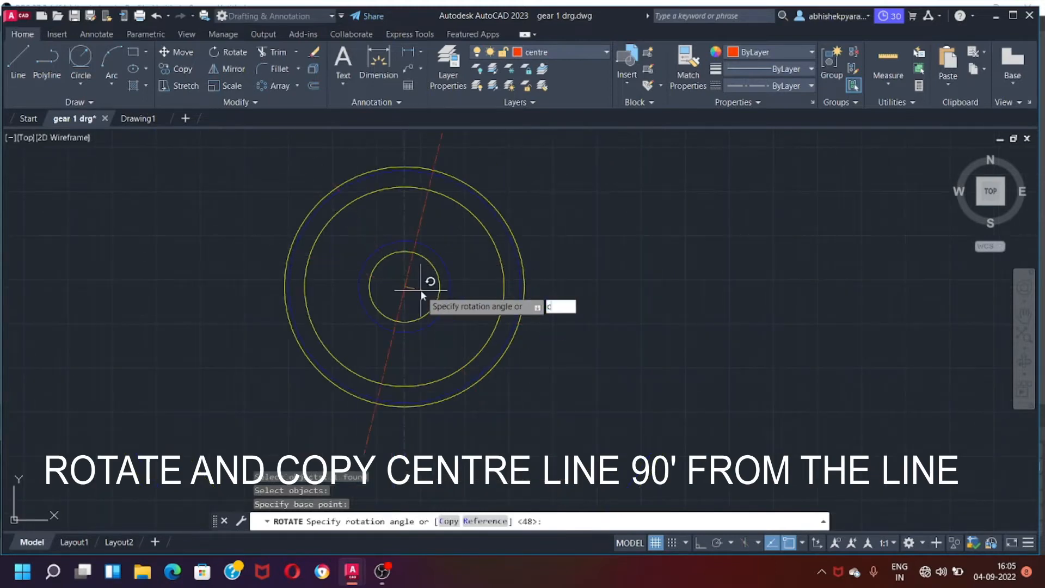
{"action": "key", "text": "Return"}
{"action": "type", "text": "90"}
{"action": "key", "text": "Return"}
{"action": "scroll", "coordinate": [419, 290], "scroll_direction": "down", "scroll_amount": 2}
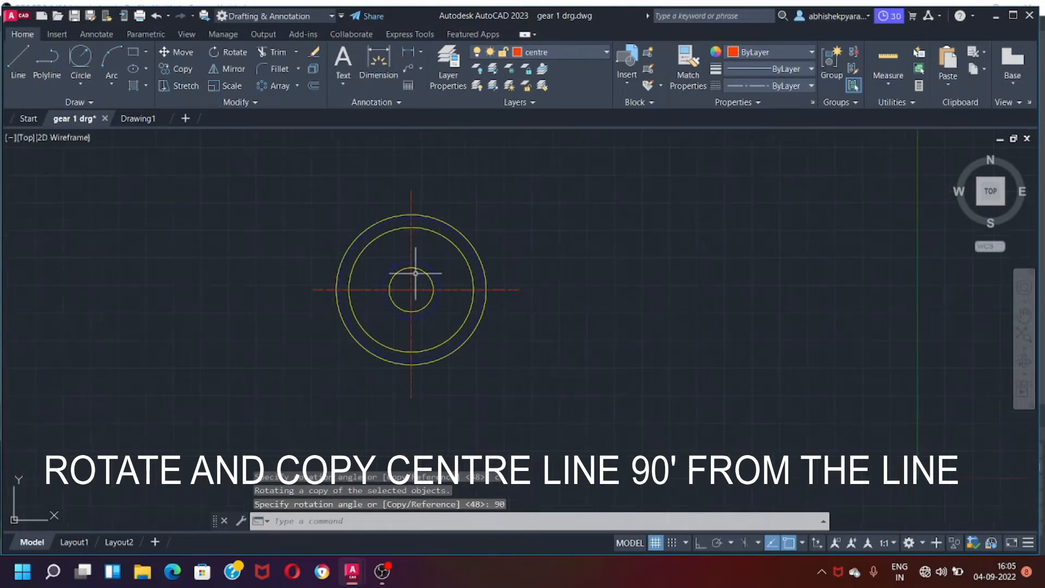
{"action": "scroll", "coordinate": [412, 291], "scroll_direction": "up", "scroll_amount": 2}
{"action": "key", "text": "Escape"}
Step: Make layer 0 current and draw a circle of radius 5 where the inner hidden circle crosses the upper vertical centre line
{"action": "left_click", "coordinate": [547, 54]}
{"action": "left_click", "coordinate": [547, 68]}
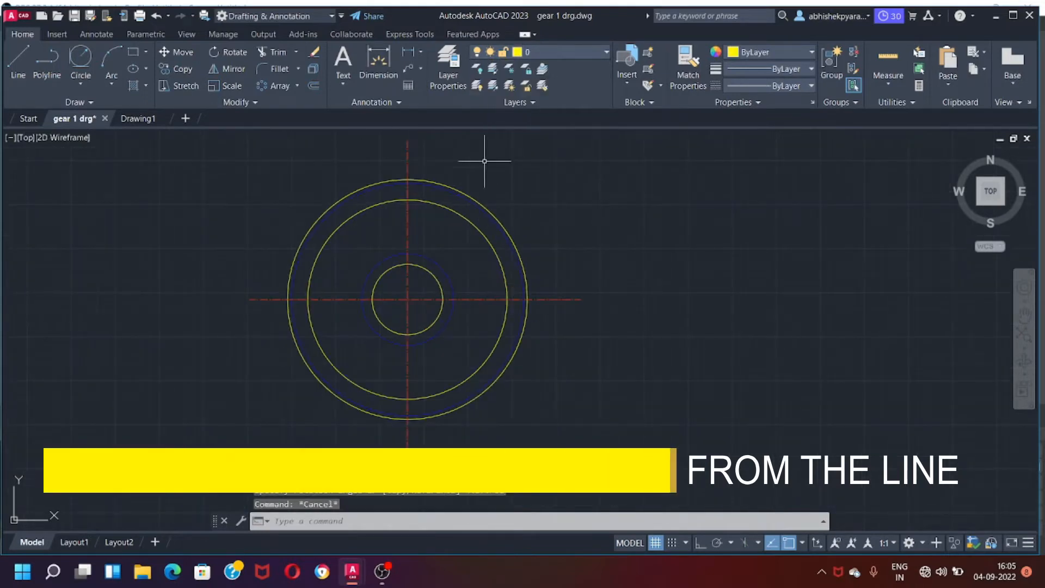
{"action": "scroll", "coordinate": [428, 243], "scroll_direction": "up", "scroll_amount": 5}
{"action": "type", "text": "c"}
{"action": "key", "text": "Return"}
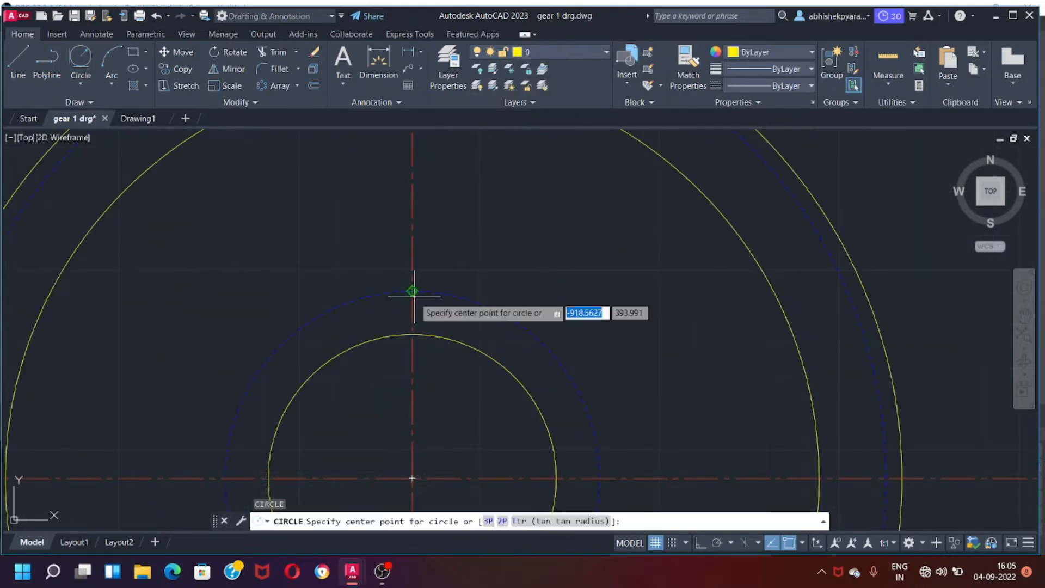
{"action": "left_click", "coordinate": [412, 291]}
{"action": "type", "text": "5"}
{"action": "key", "text": "Return"}
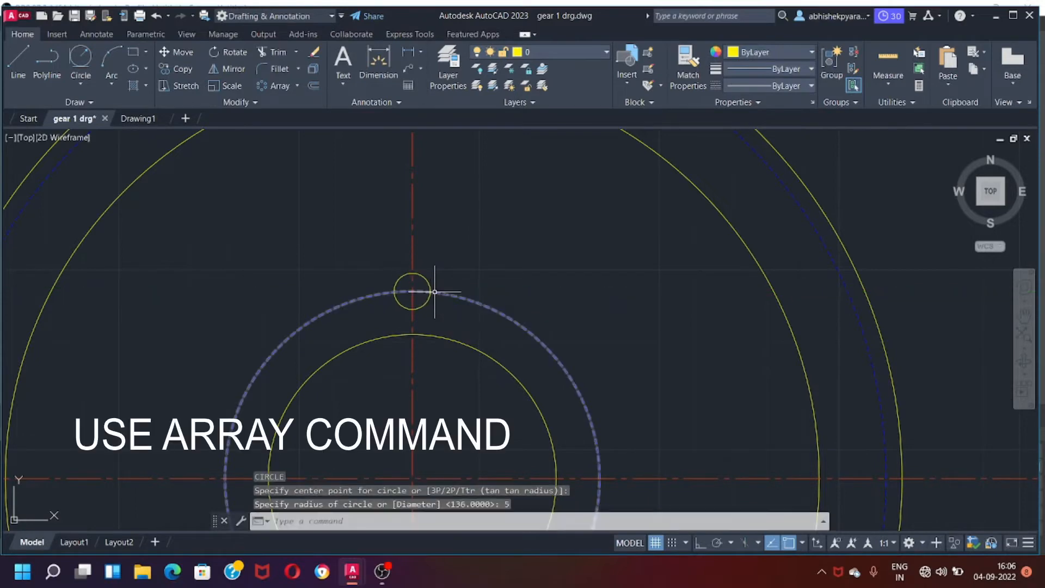
Step: Create a polar array of the small circle about the common centre with 6 items over 360 degrees
{"action": "left_click", "coordinate": [412, 274]}
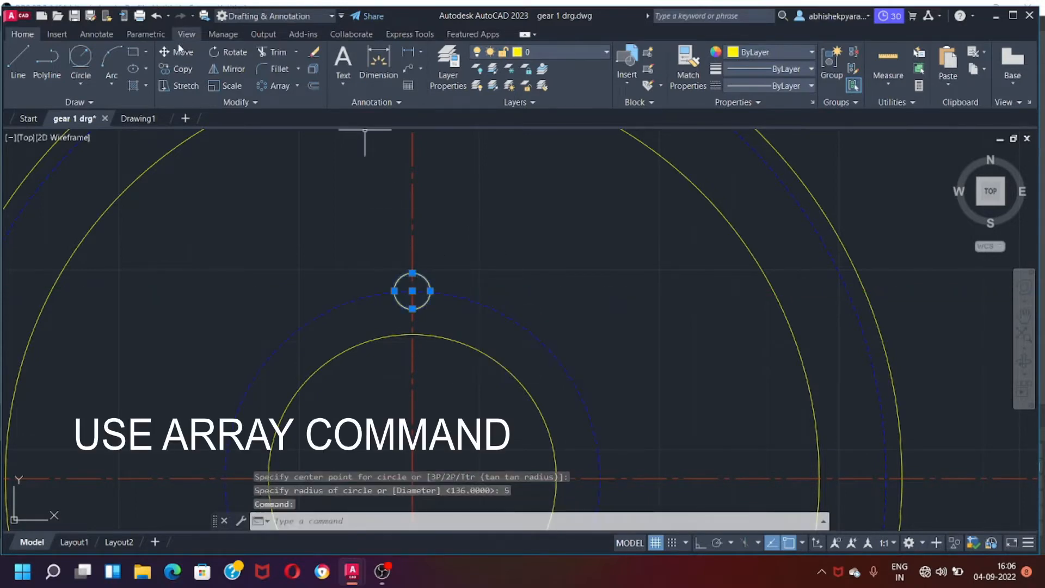
{"action": "left_click", "coordinate": [281, 88]}
{"action": "scroll", "coordinate": [435, 321], "scroll_direction": "down", "scroll_amount": 4}
{"action": "left_click", "coordinate": [431, 358]}
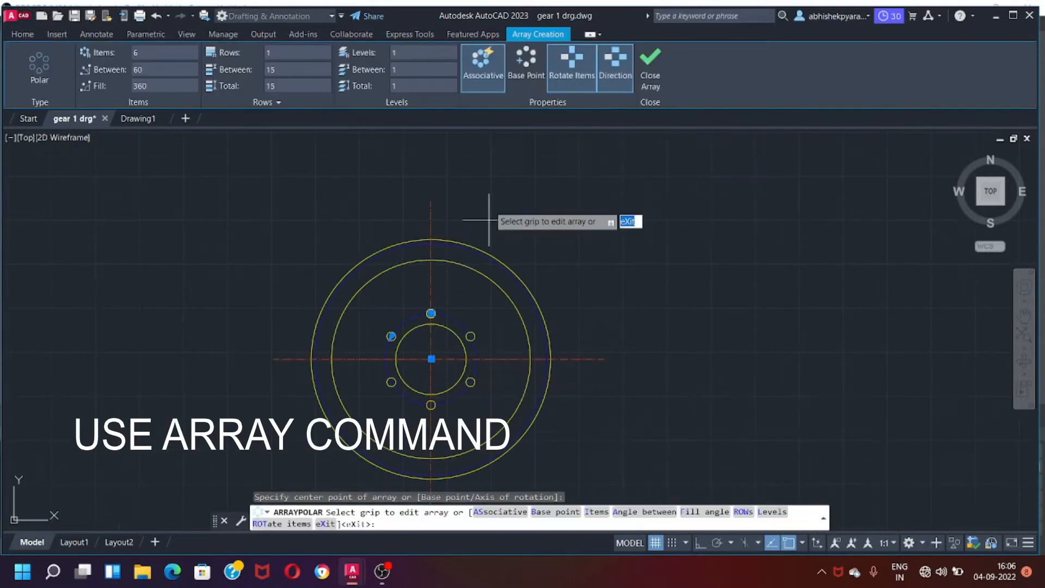
{"action": "left_click", "coordinate": [653, 63]}
{"action": "scroll", "coordinate": [457, 349], "scroll_direction": "up", "scroll_amount": 5}
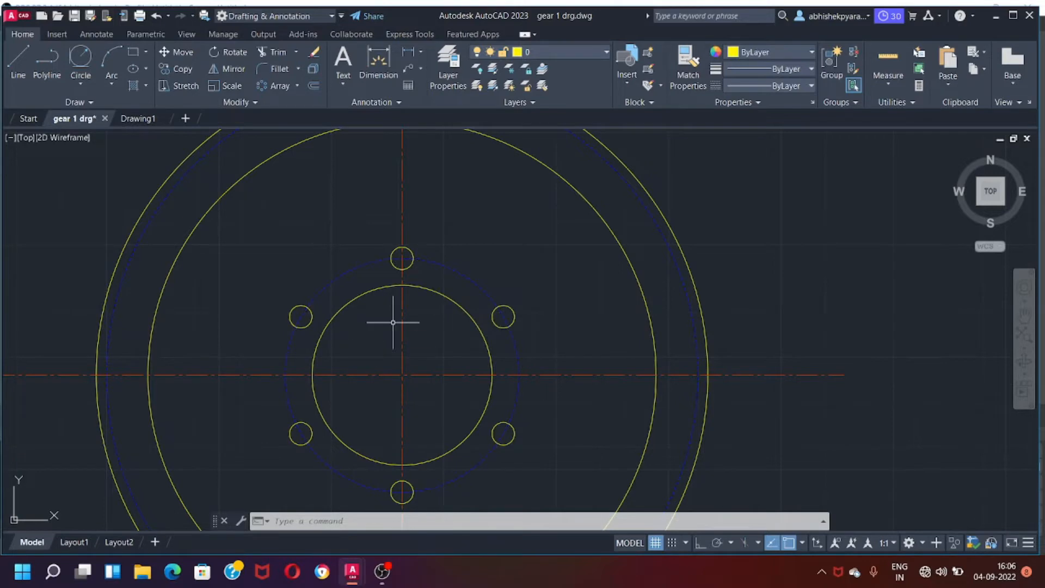
Step: Offset the horizontal centre line upward and the vertical centre line to the left, each by a distance of 49
{"action": "type", "text": "o"}
{"action": "key", "text": "Return"}
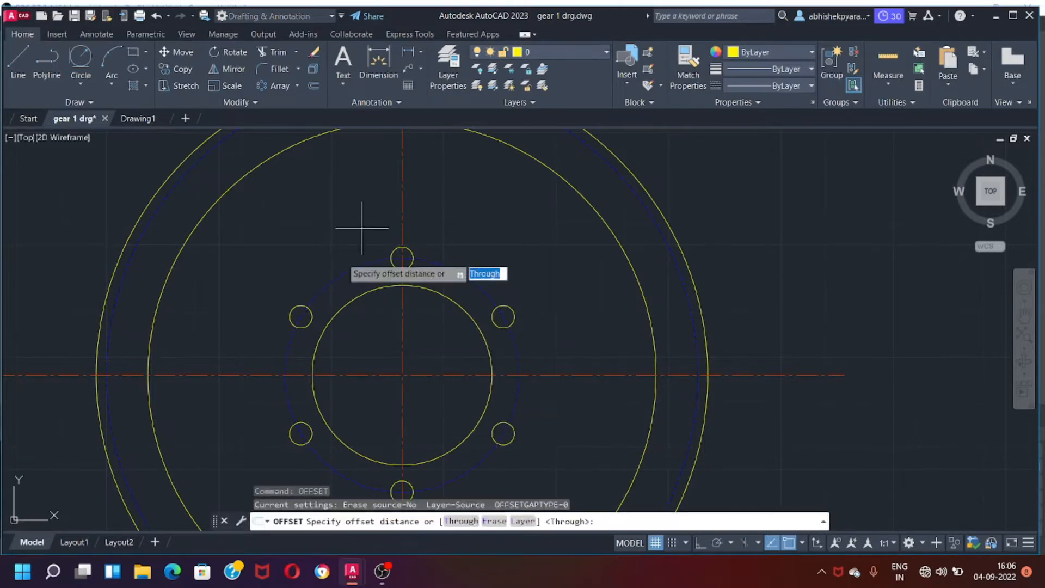
{"action": "key", "text": "Return"}
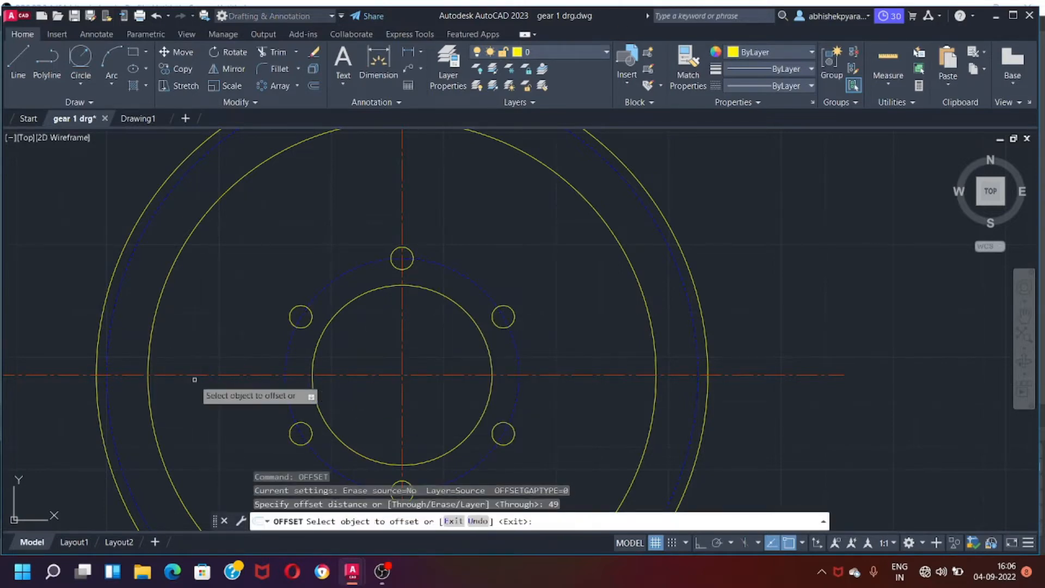
{"action": "left_click", "coordinate": [195, 375]}
{"action": "left_click", "coordinate": [306, 219]}
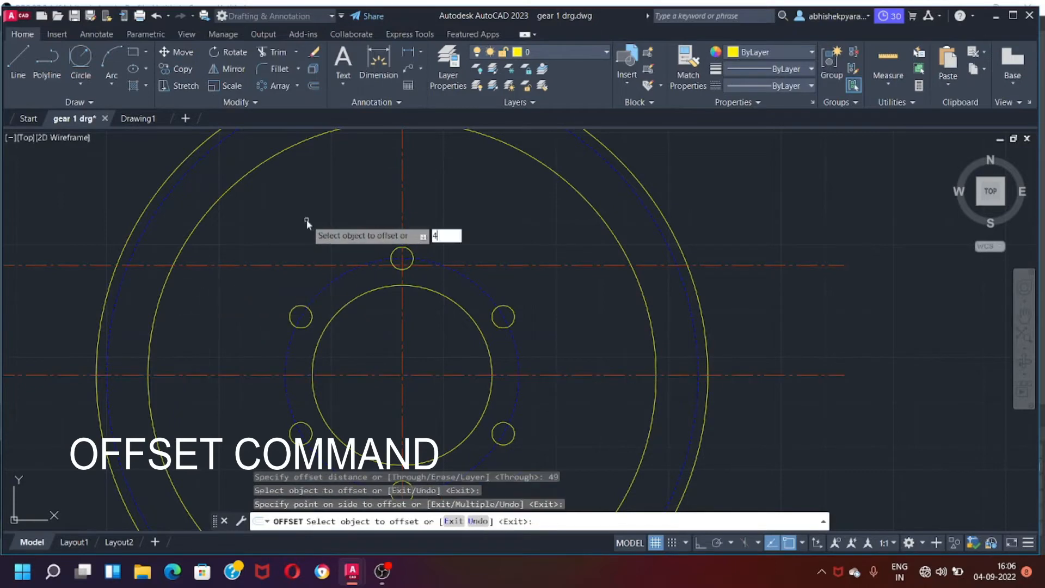
{"action": "type", "text": "45"}
{"action": "key", "text": "Return"}
{"action": "left_click", "coordinate": [401, 182]}
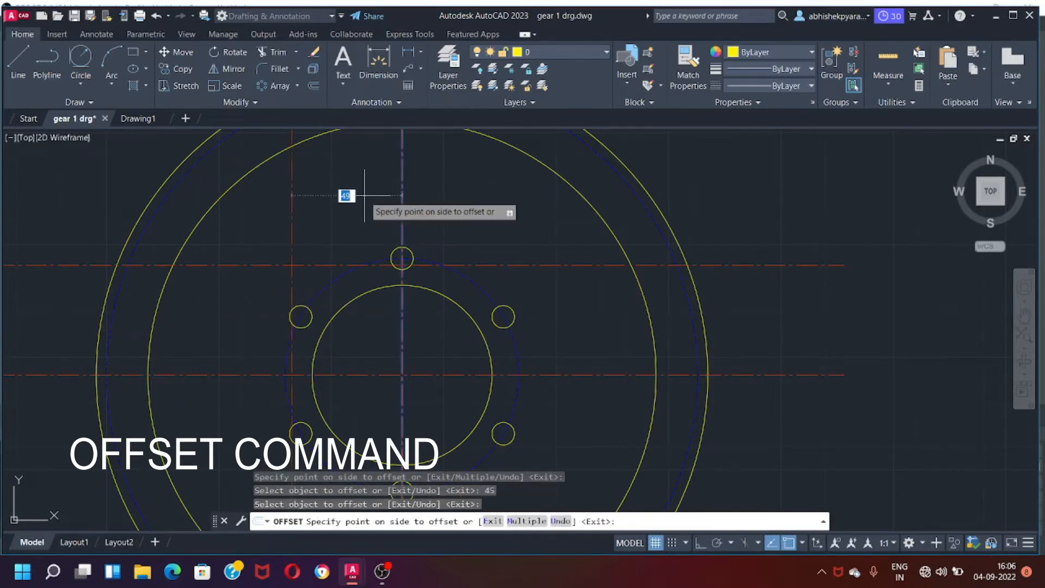
{"action": "left_click", "coordinate": [256, 260]}
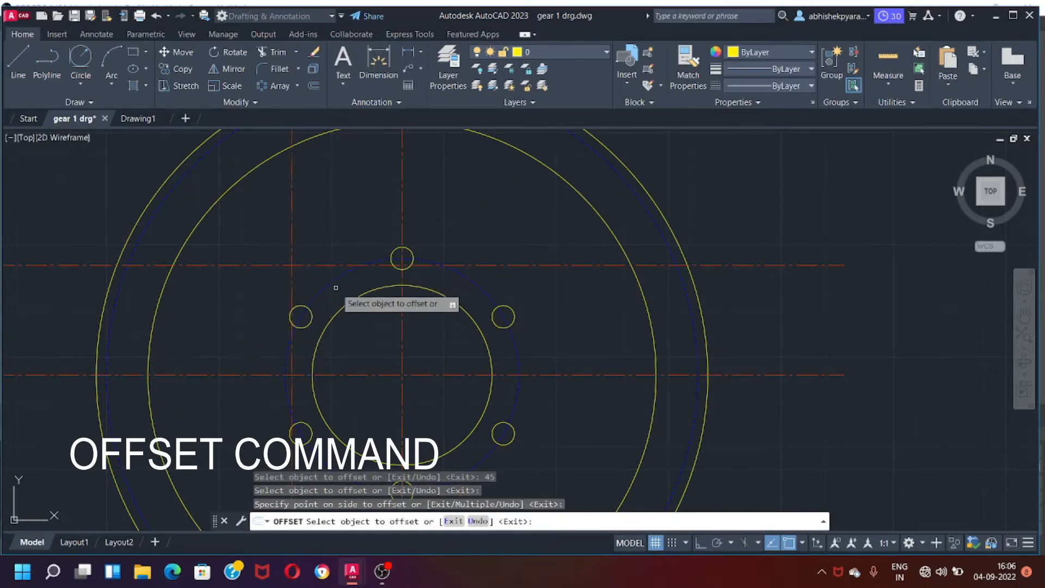
{"action": "key", "text": "Escape"}
Step: Draw a line at 30 degrees from the intersection of the two offset lines up past the outer circle
{"action": "type", "text": "l"}
{"action": "key", "text": "Return"}
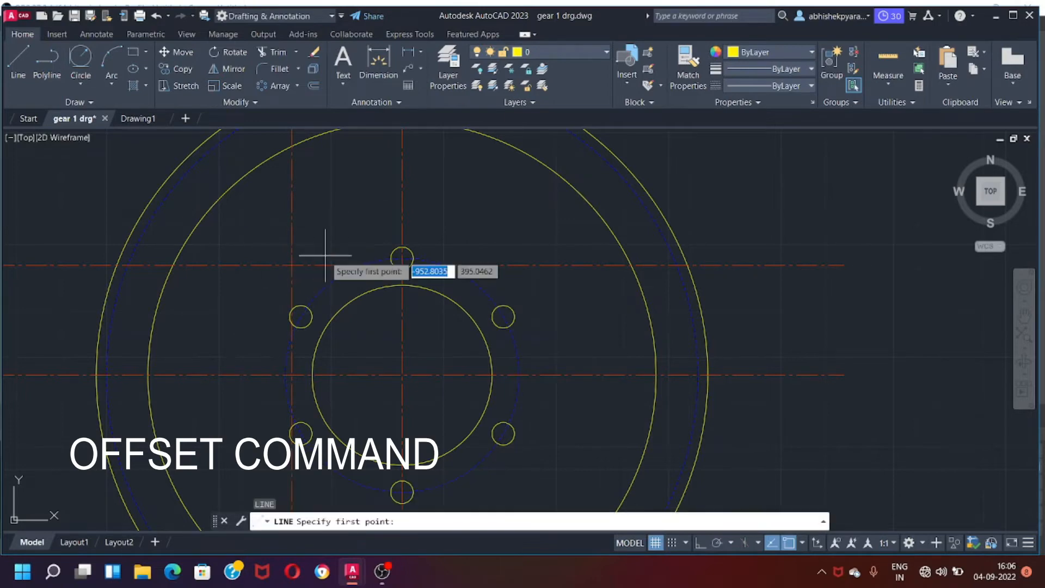
{"action": "scroll", "coordinate": [327, 254], "scroll_direction": "down", "scroll_amount": 3}
{"action": "left_click", "coordinate": [305, 261]}
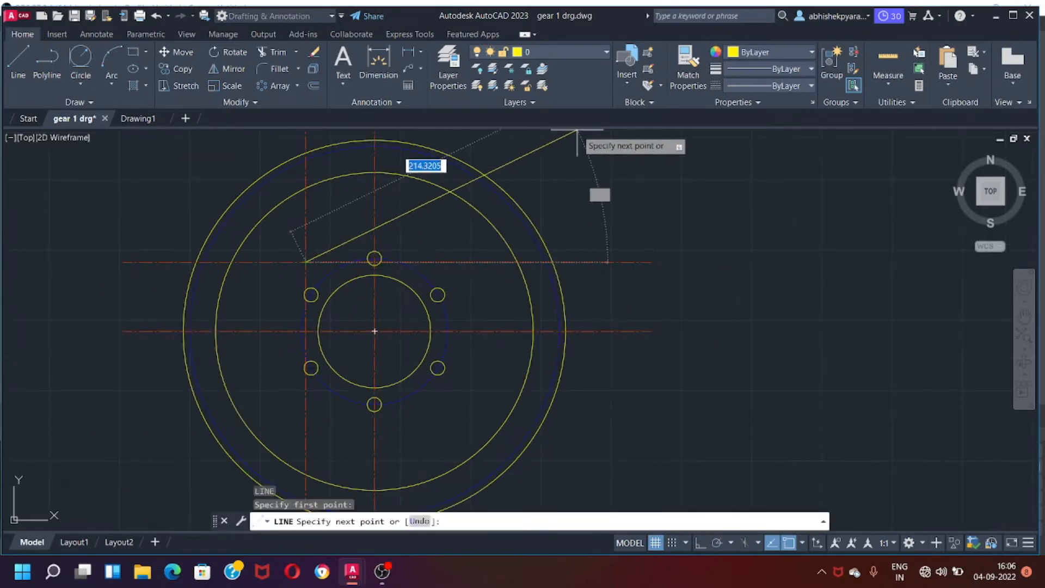
{"action": "left_click", "coordinate": [520, 132]}
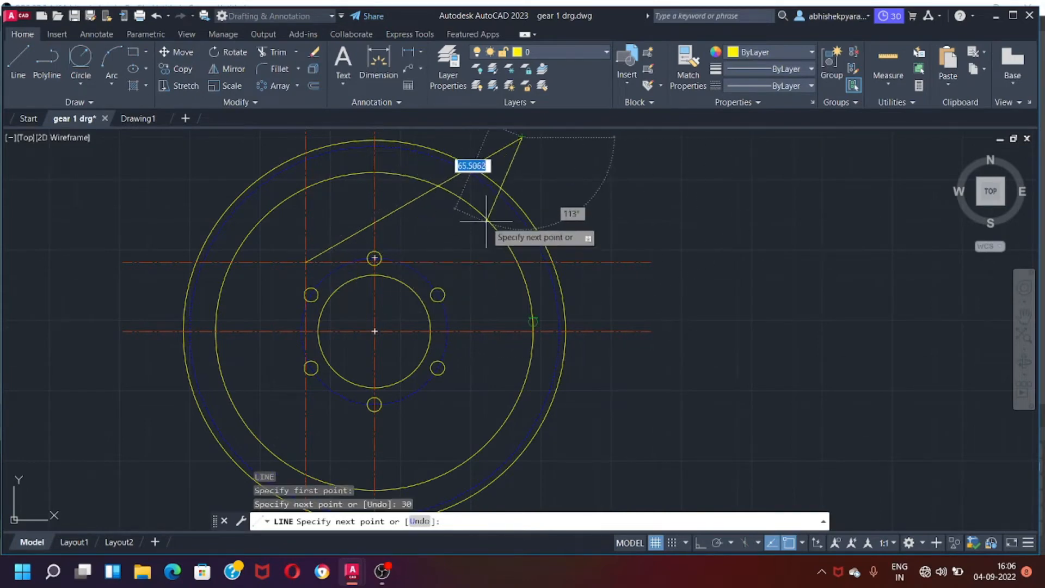
{"action": "key", "text": "Escape"}
Step: Fillet the slanted line to the upper part of the large circle inside the rim with radius 9.5
{"action": "type", "text": "f"}
{"action": "key", "text": "Return"}
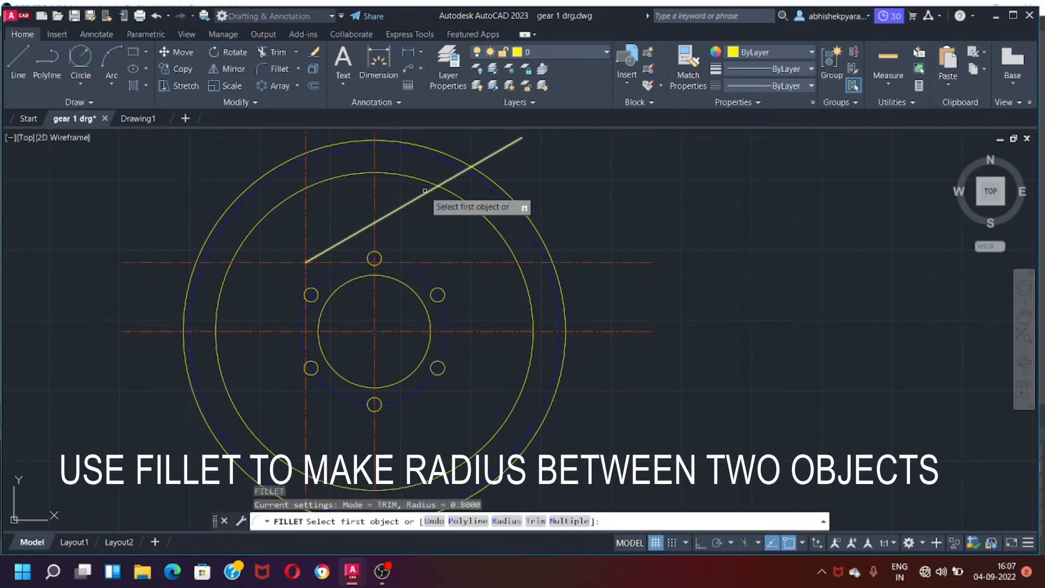
{"action": "left_click", "coordinate": [412, 197]}
{"action": "type", "text": "r"}
{"action": "key", "text": "Return"}
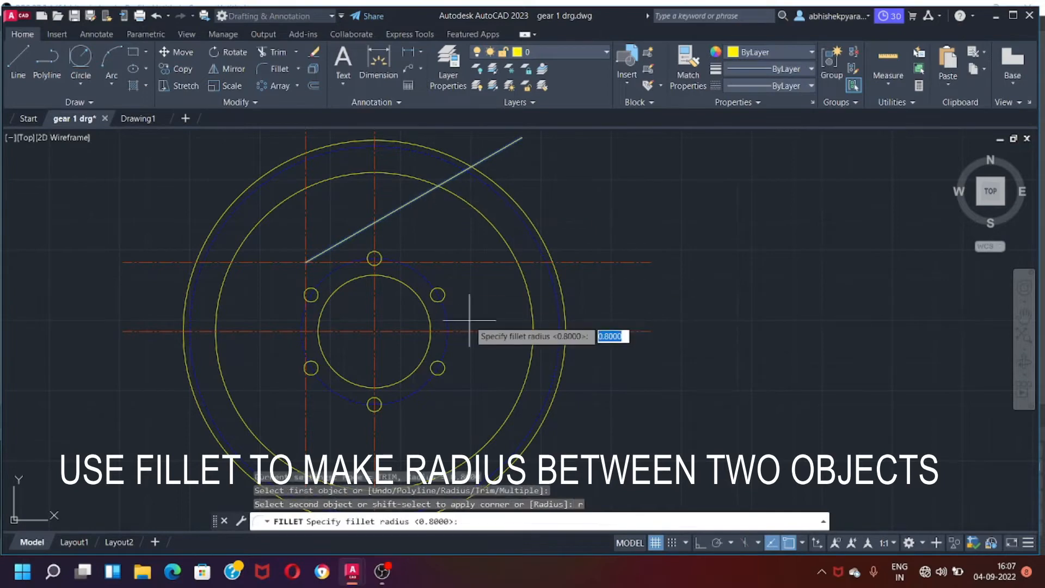
{"action": "type", "text": "9.5"}
{"action": "key", "text": "Return"}
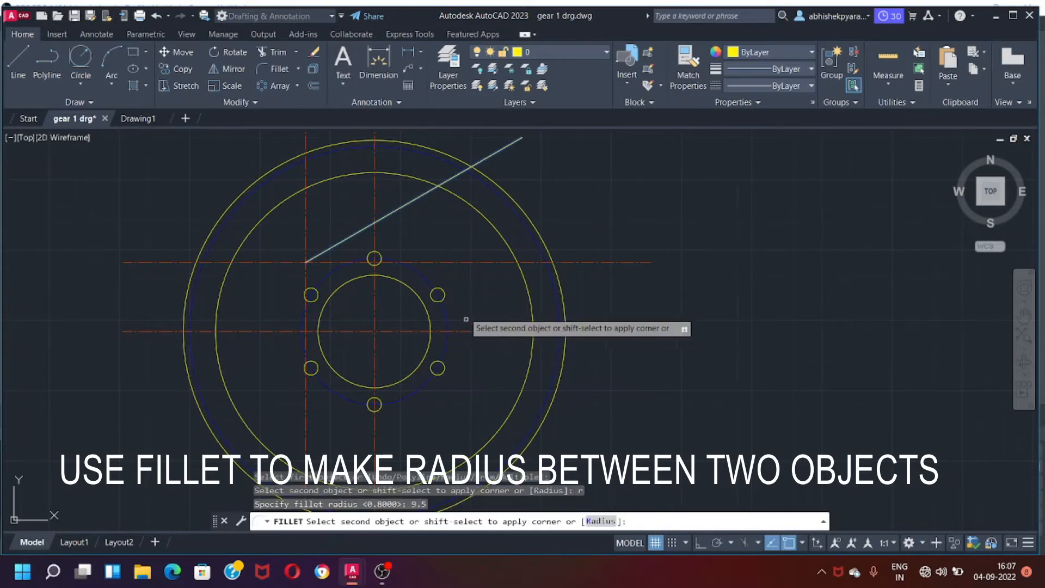
{"action": "left_click", "coordinate": [401, 175]}
Step: Fillet the offset vertical line to the slanted line and to the large circle inside the rim with the same radius
{"action": "type", "text": "f"}
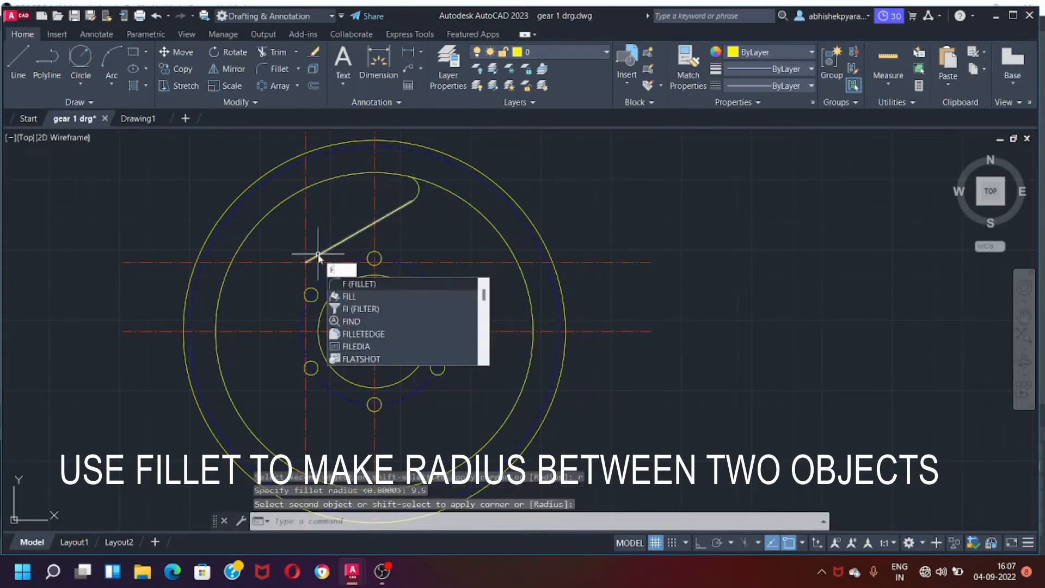
{"action": "key", "text": "Return"}
{"action": "left_click", "coordinate": [316, 255]}
{"action": "left_click", "coordinate": [305, 229]}
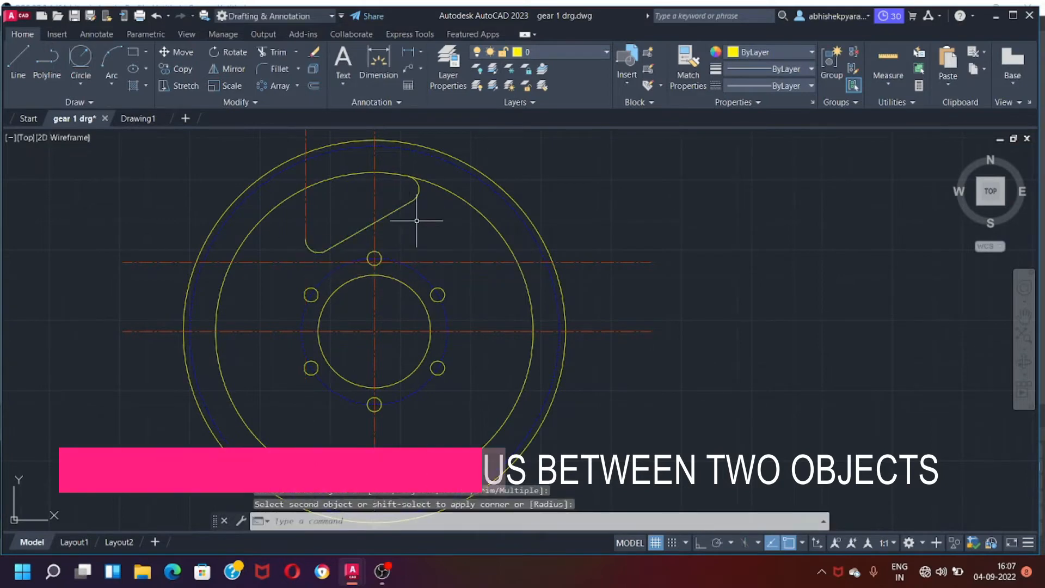
{"action": "type", "text": "f"}
{"action": "key", "text": "Return"}
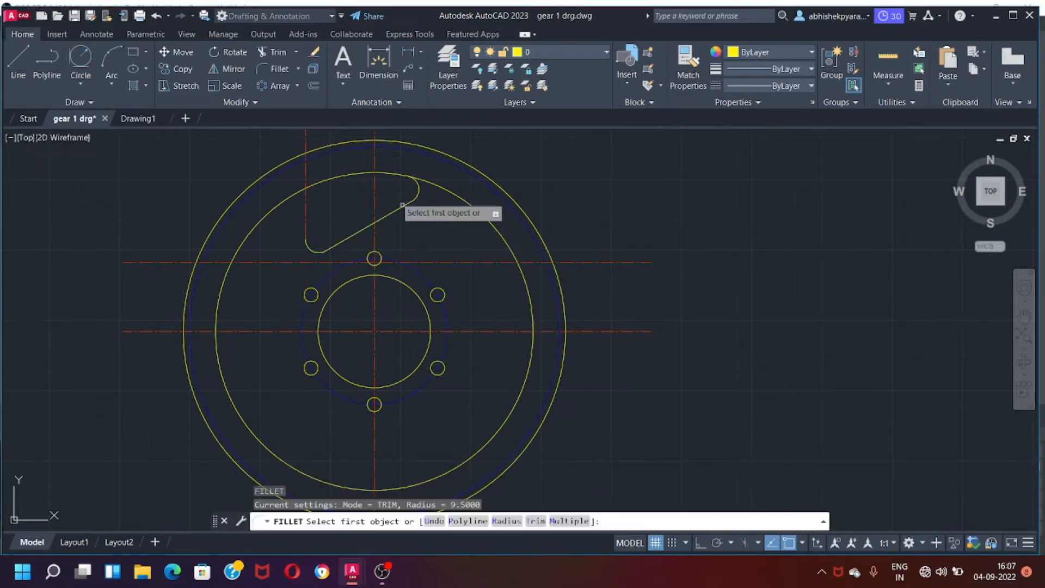
{"action": "left_click", "coordinate": [318, 185]}
{"action": "left_click", "coordinate": [304, 207]}
{"action": "key", "text": "Escape"}
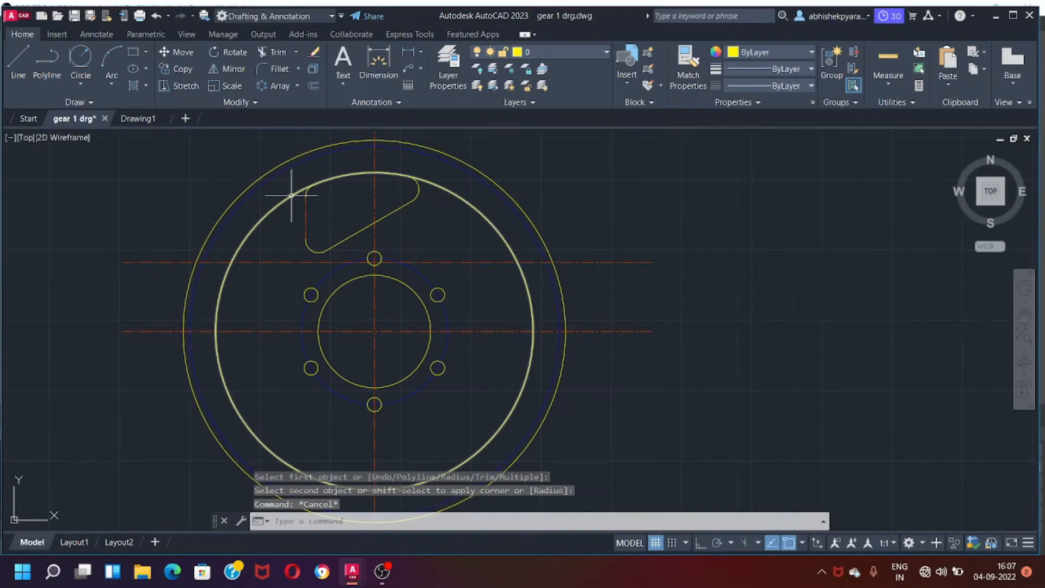
Step: Trim the large circle inside the rim back to the pocket outline and erase its leftover arc
{"action": "type", "text": "tr"}
{"action": "key", "text": "Return"}
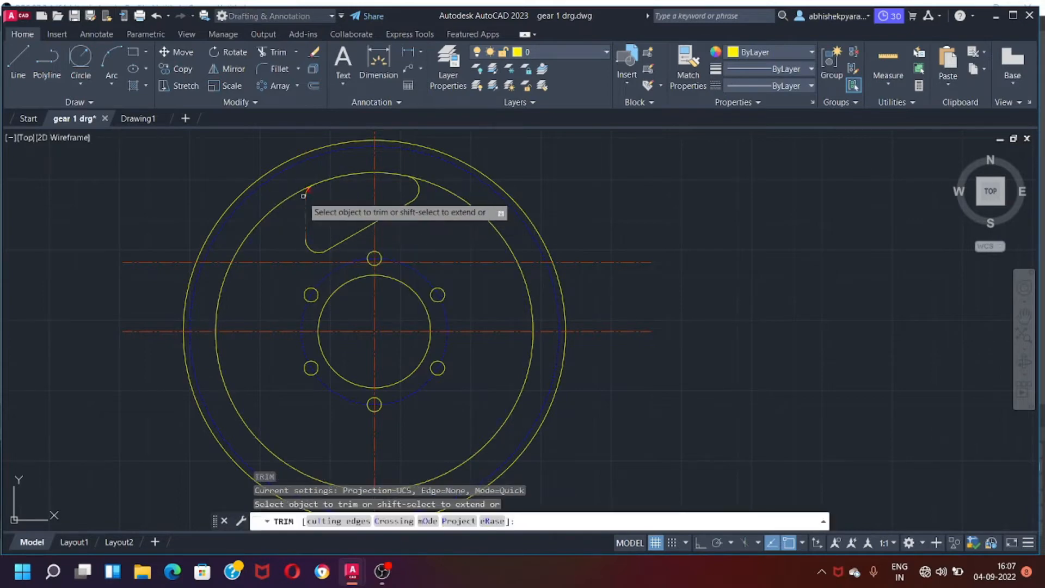
{"action": "key", "text": "Escape"}
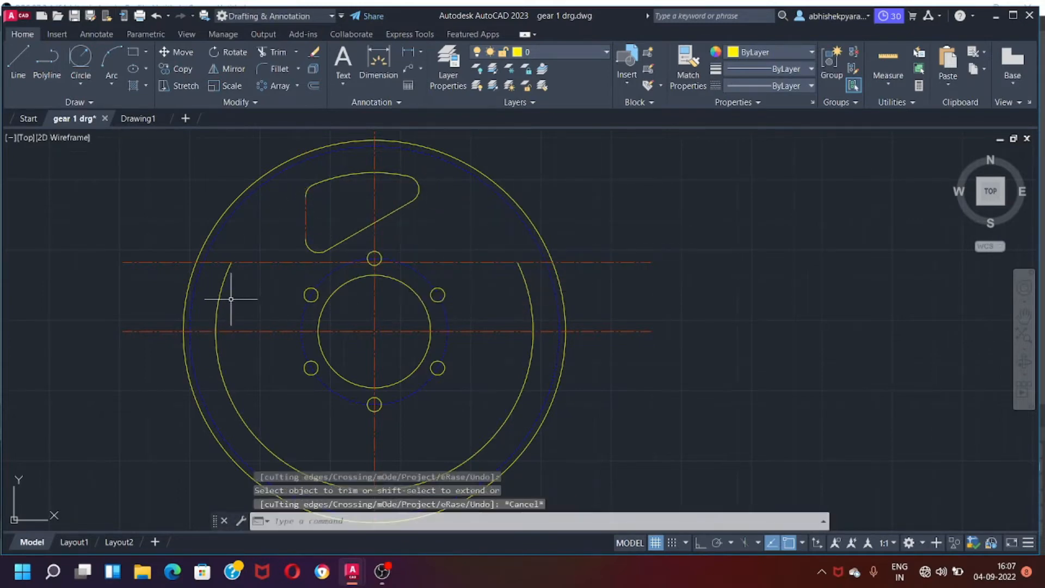
{"action": "left_click", "coordinate": [220, 297]}
{"action": "key", "text": "Return"}
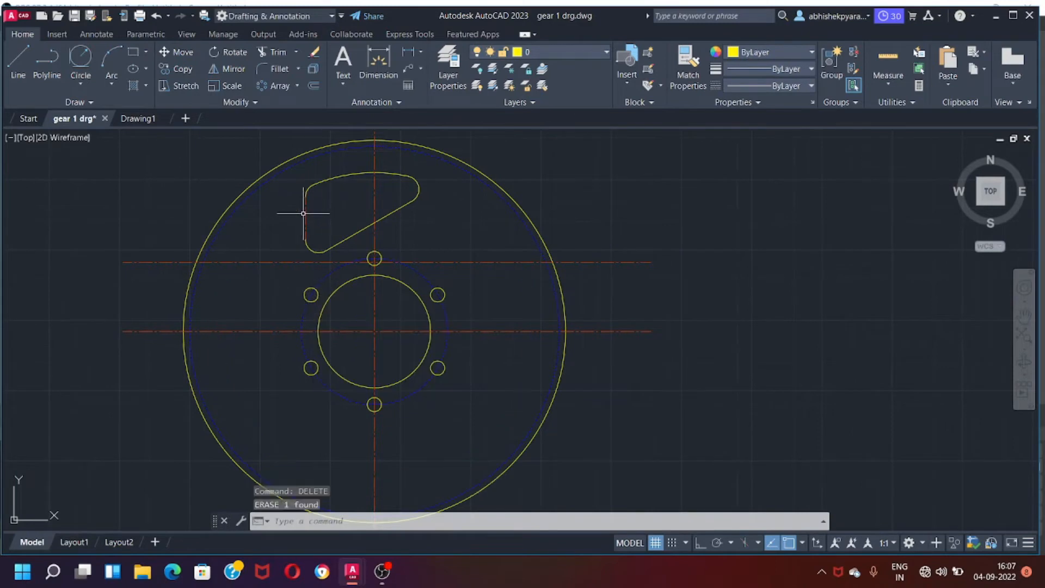
Step: Move the pocket's vertical edge to layer 0 and polar-array the whole pocket outline about the common centre with 6 items over 360 degrees
{"action": "left_click", "coordinate": [303, 213]}
{"action": "left_click", "coordinate": [544, 52]}
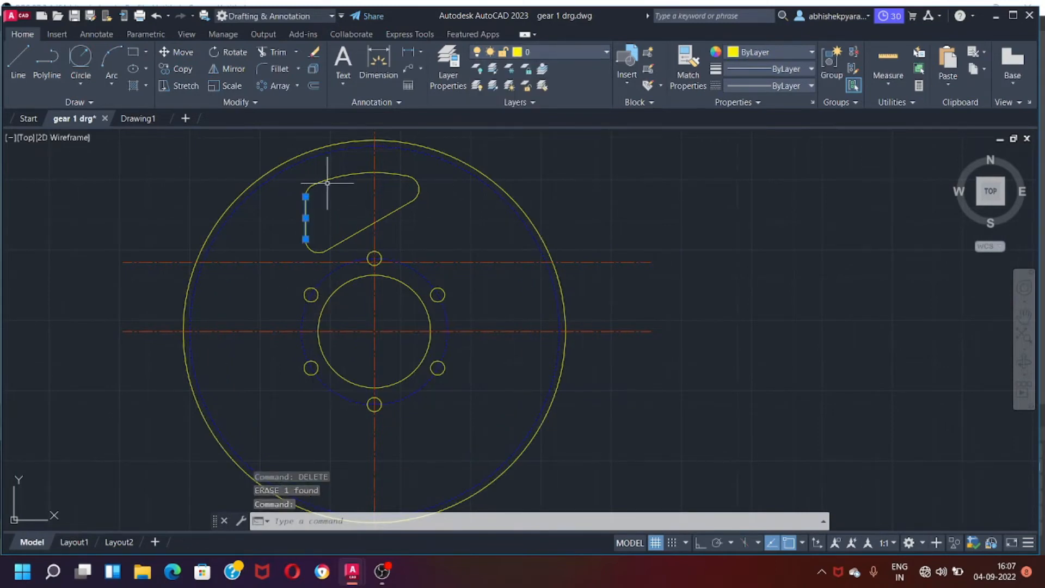
{"action": "left_click", "coordinate": [416, 191]}
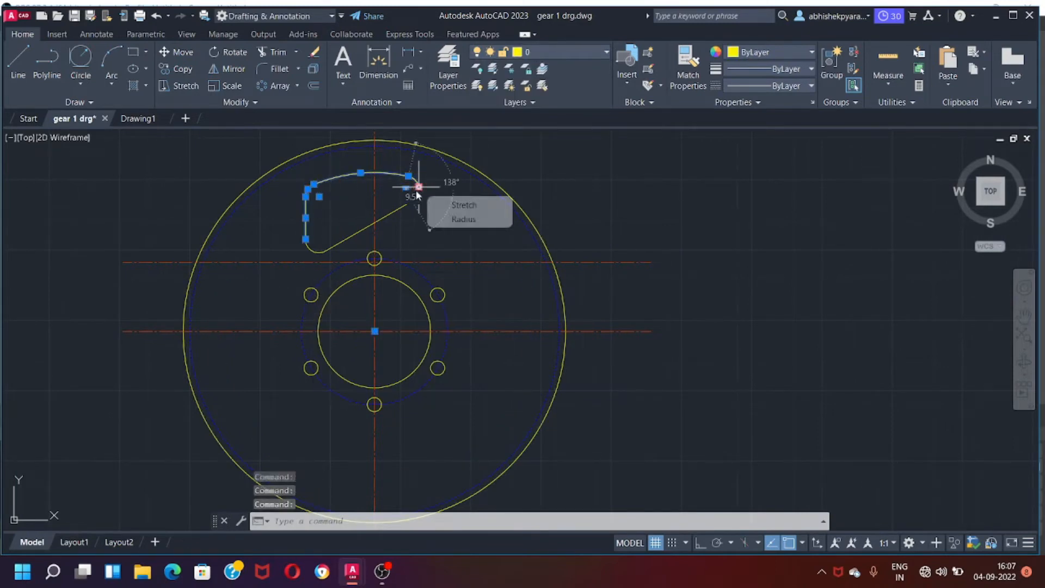
{"action": "left_click", "coordinate": [335, 246]}
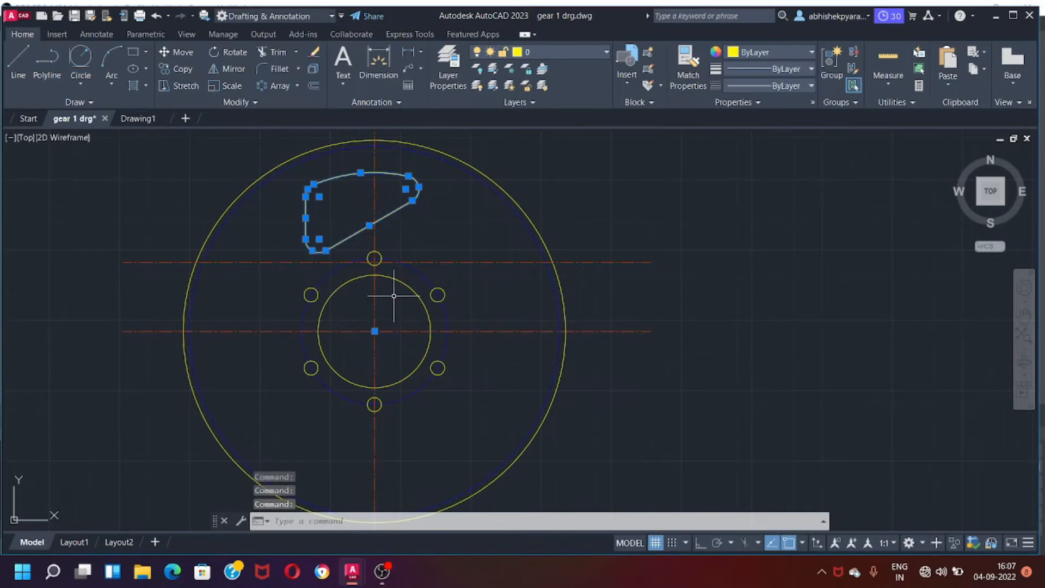
{"action": "left_click", "coordinate": [280, 85]}
{"action": "left_click", "coordinate": [374, 331]}
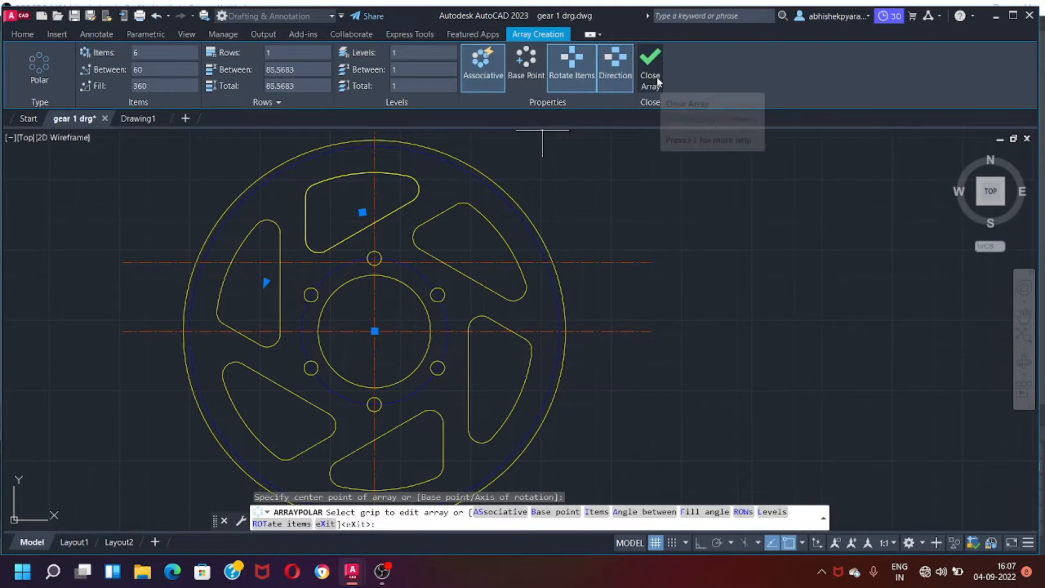
{"action": "left_click", "coordinate": [650, 62]}
Step: Draw a line at 66.25 degrees from where the vertical centre line meets the top of the outer hidden circle, extending past the rim
{"action": "scroll", "coordinate": [391, 144], "scroll_direction": "down", "scroll_amount": 2}
{"action": "scroll", "coordinate": [385, 140], "scroll_direction": "up", "scroll_amount": 4}
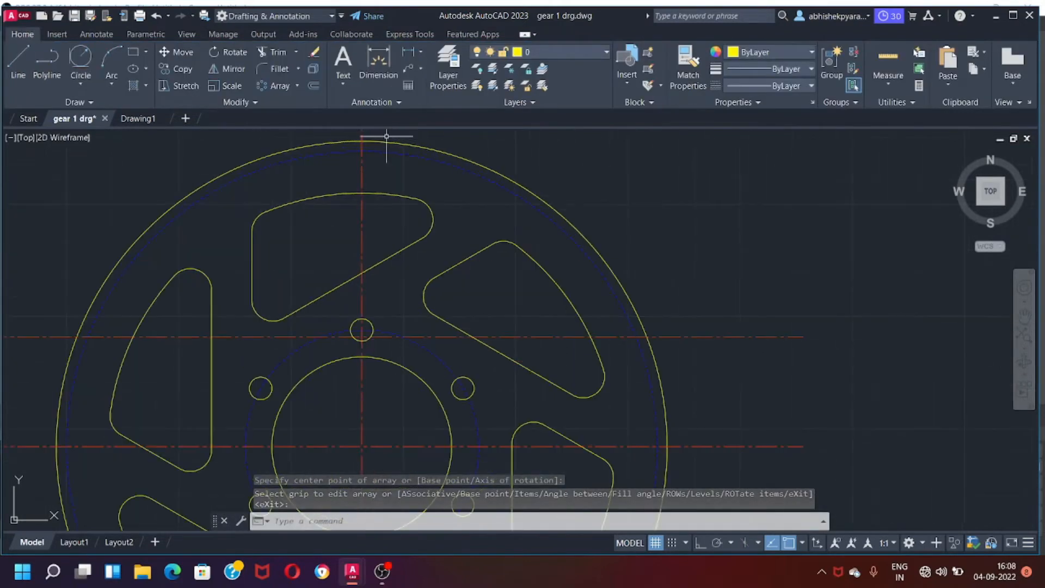
{"action": "type", "text": "l"}
{"action": "key", "text": "Return"}
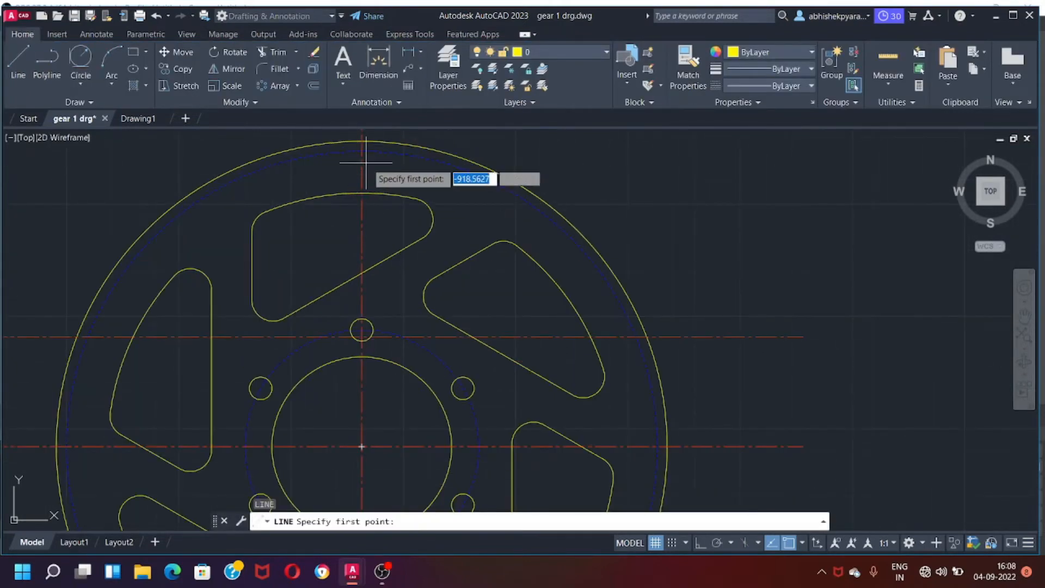
{"action": "scroll", "coordinate": [363, 152], "scroll_direction": "down", "scroll_amount": 6}
{"action": "scroll", "coordinate": [363, 150], "scroll_direction": "up", "scroll_amount": 6}
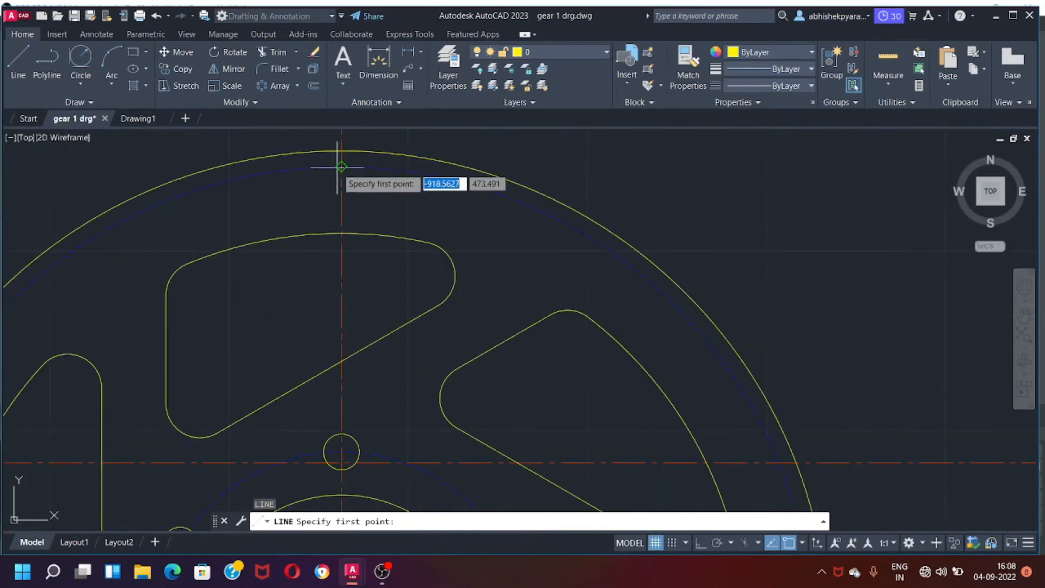
{"action": "left_click", "coordinate": [342, 166]}
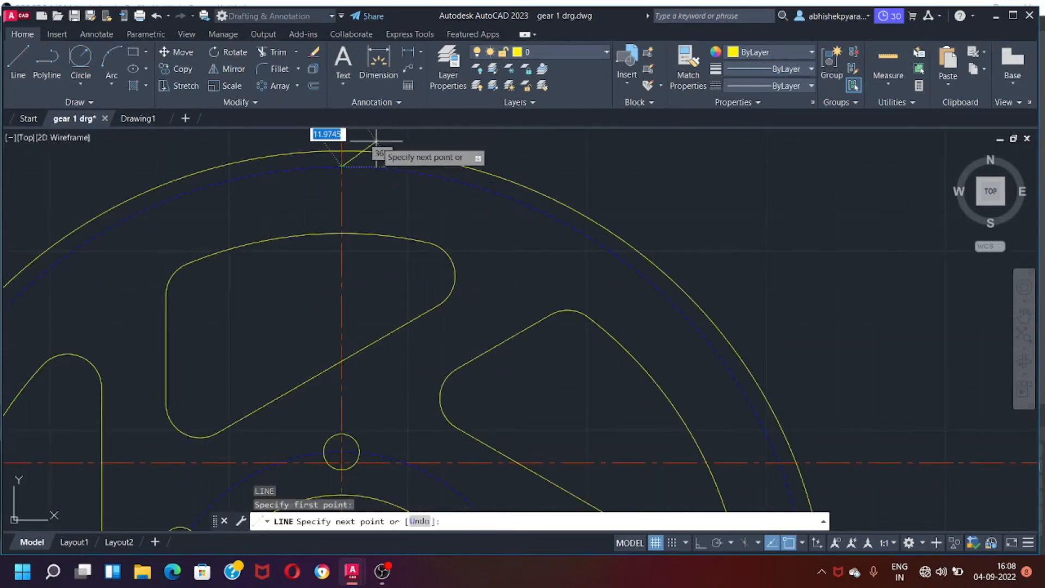
{"action": "scroll", "coordinate": [375, 140], "scroll_direction": "down", "scroll_amount": 5}
{"action": "scroll", "coordinate": [368, 164], "scroll_direction": "up", "scroll_amount": 4}
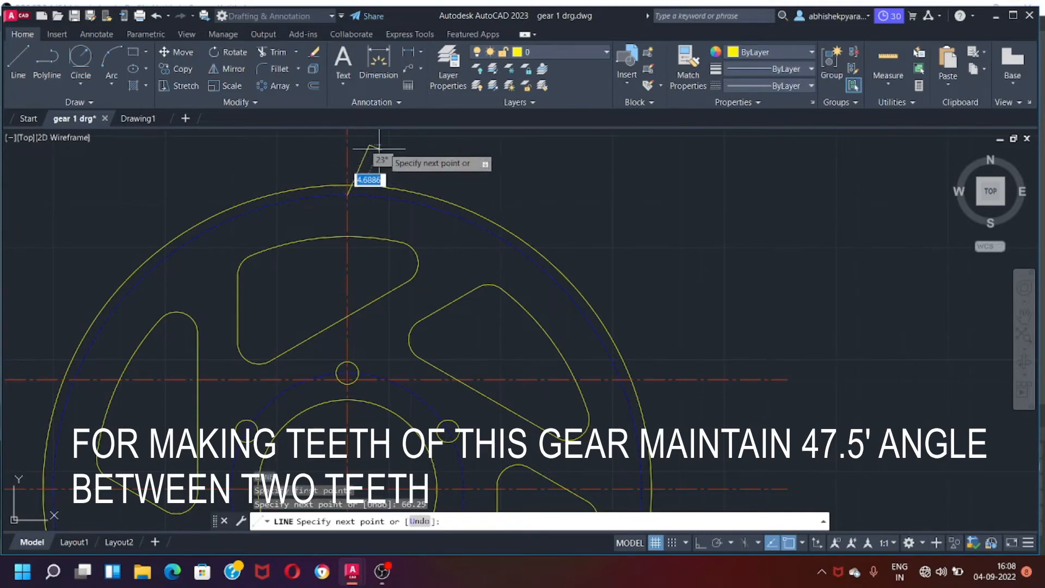
{"action": "left_click", "coordinate": [369, 145]}
{"action": "key", "text": "Escape"}
Step: Rotate a copy of the short slanted tooth line by 47.5 degrees about its lower endpoint
{"action": "left_click", "coordinate": [361, 158]}
{"action": "type", "text": "r"}
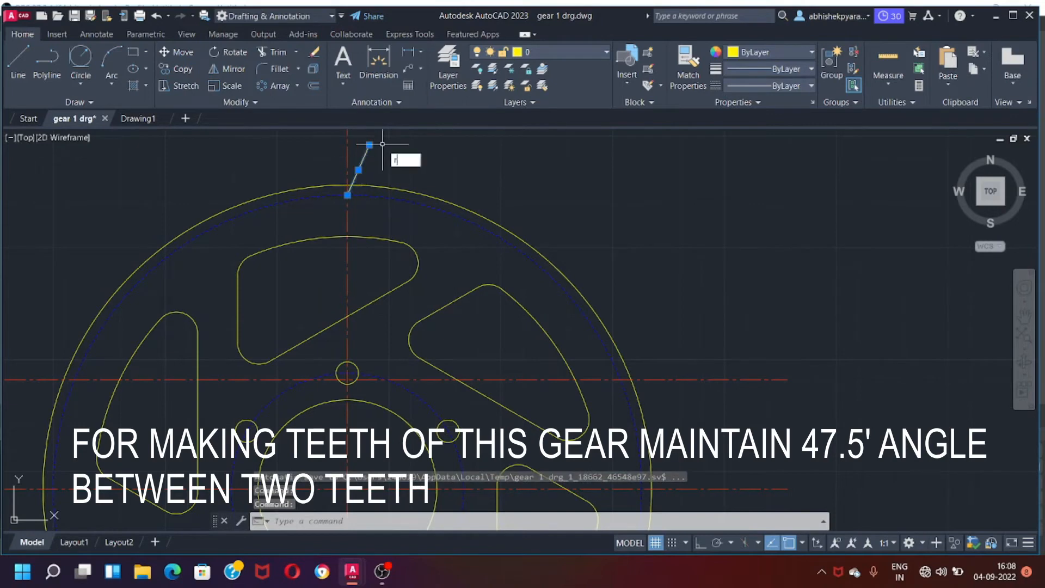
{"action": "type", "text": "OAte"}
{"action": "key", "text": "Up"}
{"action": "key", "text": "Up"}
{"action": "key", "text": "Up"}
{"action": "key", "text": "Up"}
{"action": "key", "text": "Up"}
{"action": "key", "text": "Up"}
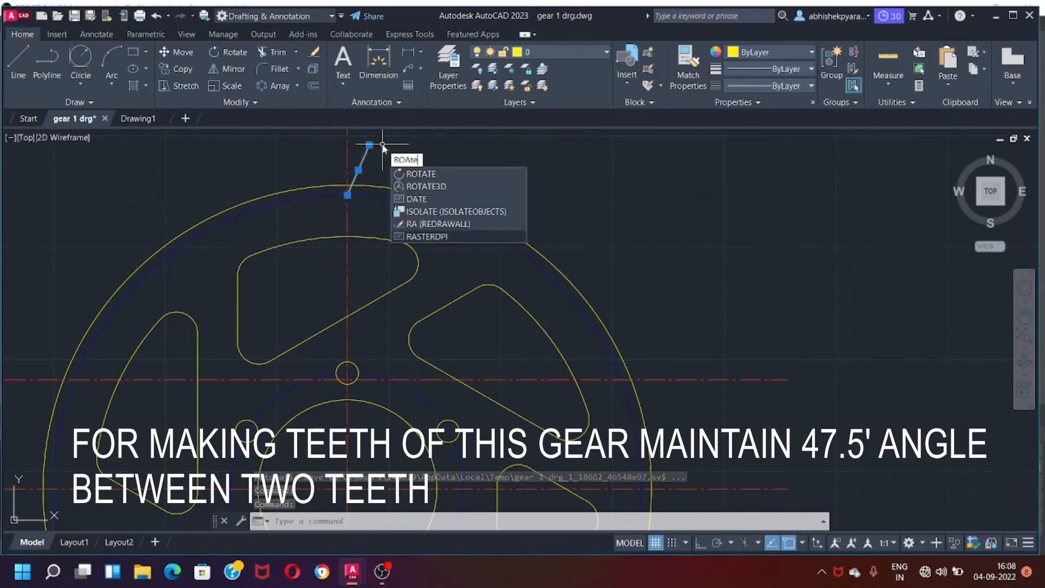
{"action": "key", "text": "Return"}
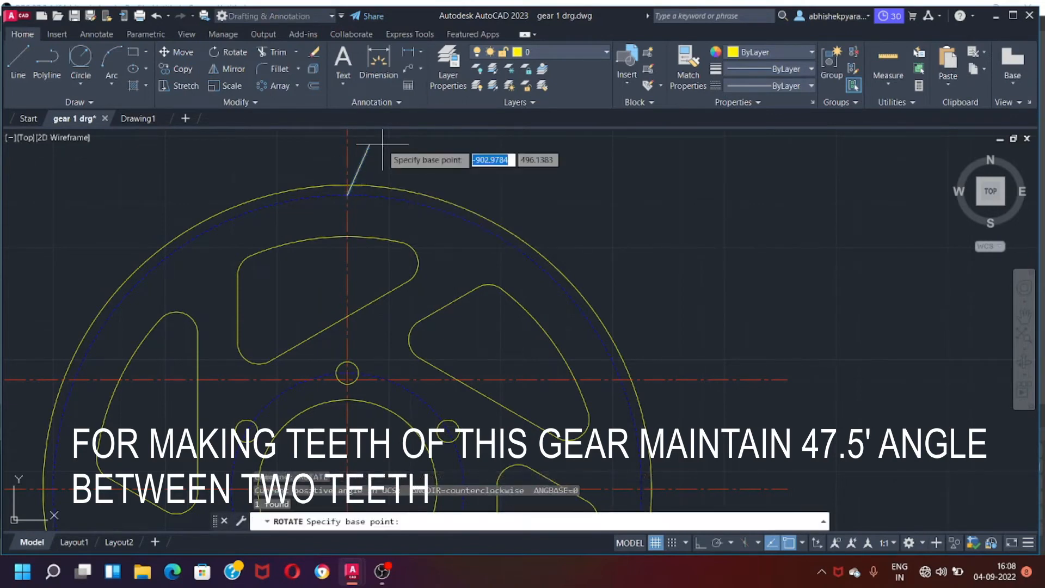
{"action": "left_click", "coordinate": [347, 194]}
{"action": "type", "text": "c"}
{"action": "key", "text": "Return"}
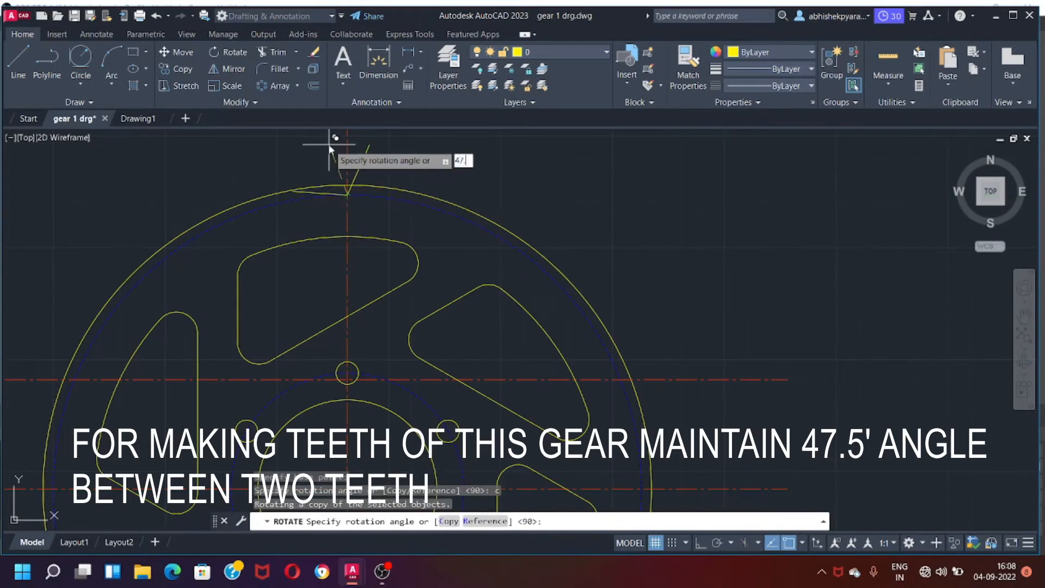
{"action": "type", "text": "47.5"}
{"action": "key", "text": "Return"}
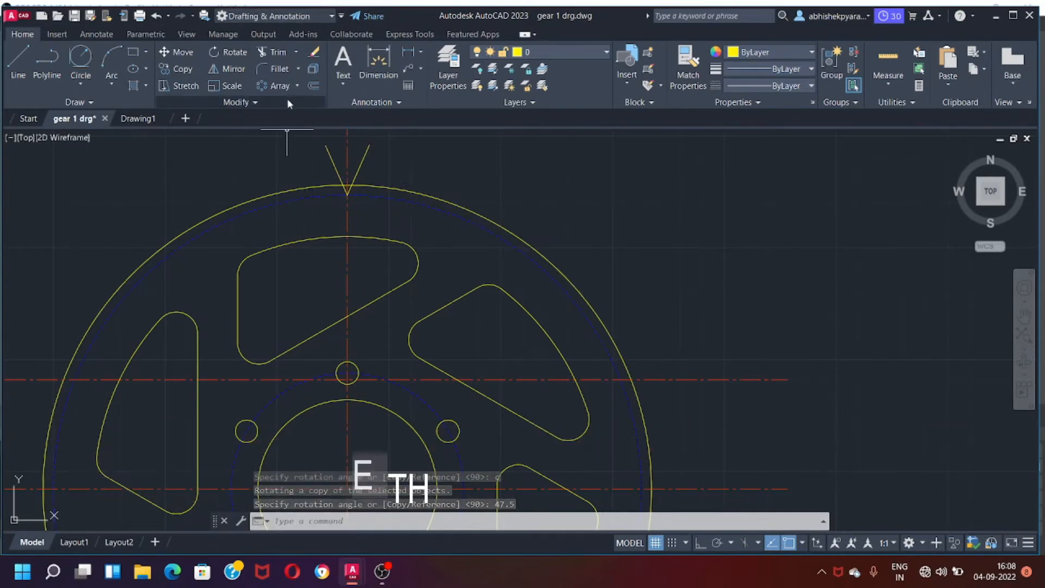
{"action": "type", "text": "c"}
{"action": "key", "text": "Return"}
{"action": "key", "text": "Escape"}
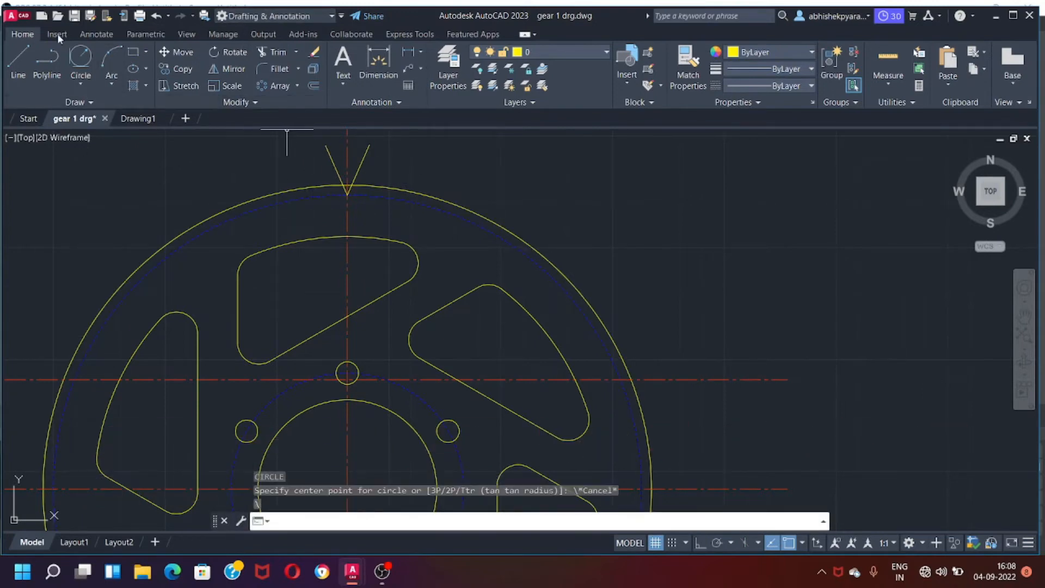
Step: Draw a circle of radius 5 tangent to both lines of the V above the outer circle
{"action": "left_click", "coordinate": [80, 86]}
{"action": "left_click", "coordinate": [109, 221]}
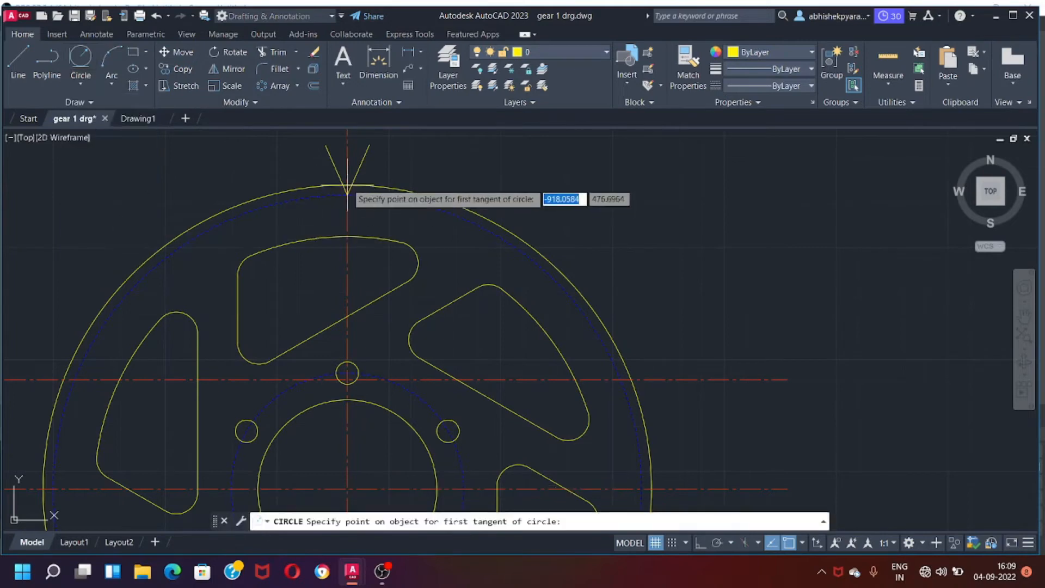
{"action": "left_click", "coordinate": [342, 176]}
{"action": "left_click", "coordinate": [360, 163]}
{"action": "type", "text": "5"}
{"action": "key", "text": "Return"}
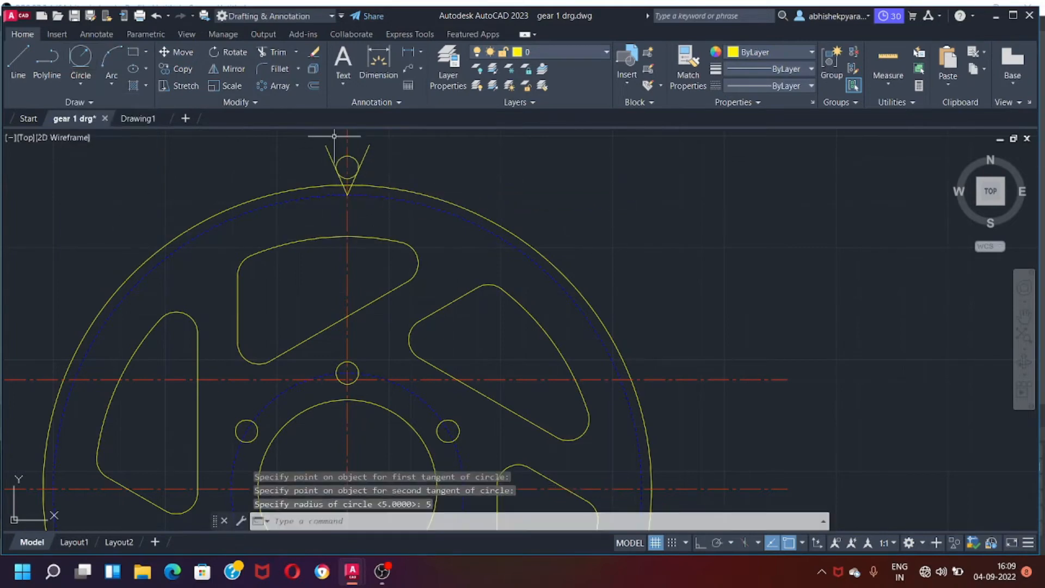
Step: Move the V lines and their tangent circle so the circle's centre sits where the outer hidden circle crosses the vertical centre line
{"action": "left_click", "coordinate": [331, 159]}
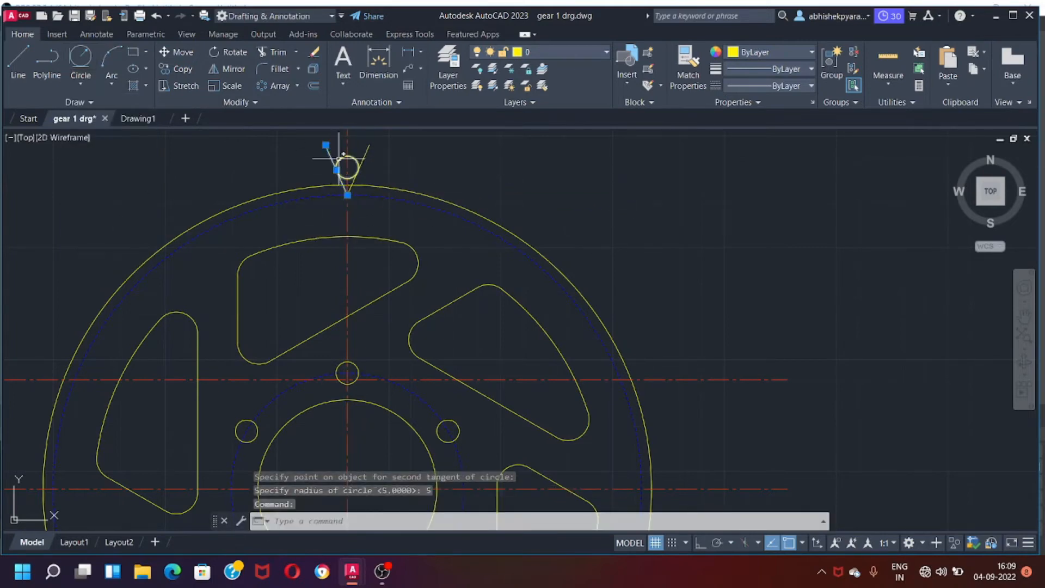
{"action": "left_click", "coordinate": [340, 159]}
{"action": "mouse_move", "coordinate": [369, 144]}
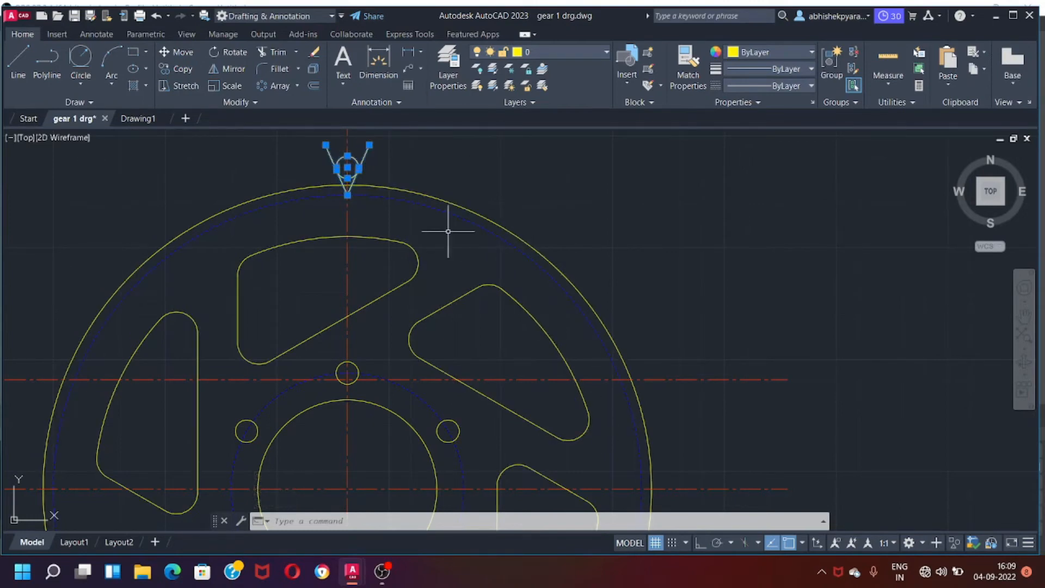
{"action": "key", "text": "Return"}
{"action": "scroll", "coordinate": [332, 169], "scroll_direction": "up", "scroll_amount": 3}
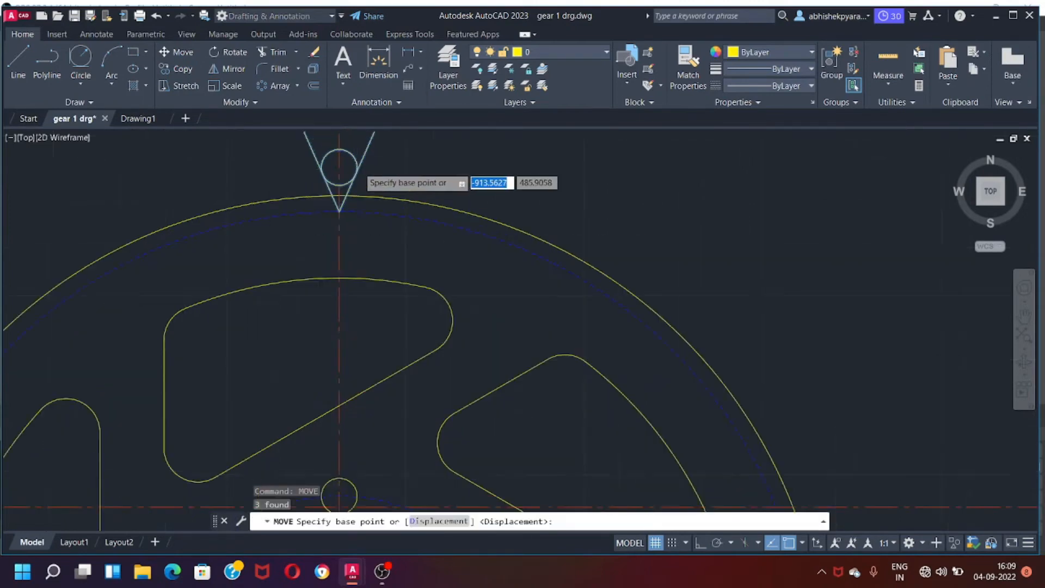
{"action": "left_click", "coordinate": [327, 166]}
{"action": "key", "text": "Escape"}
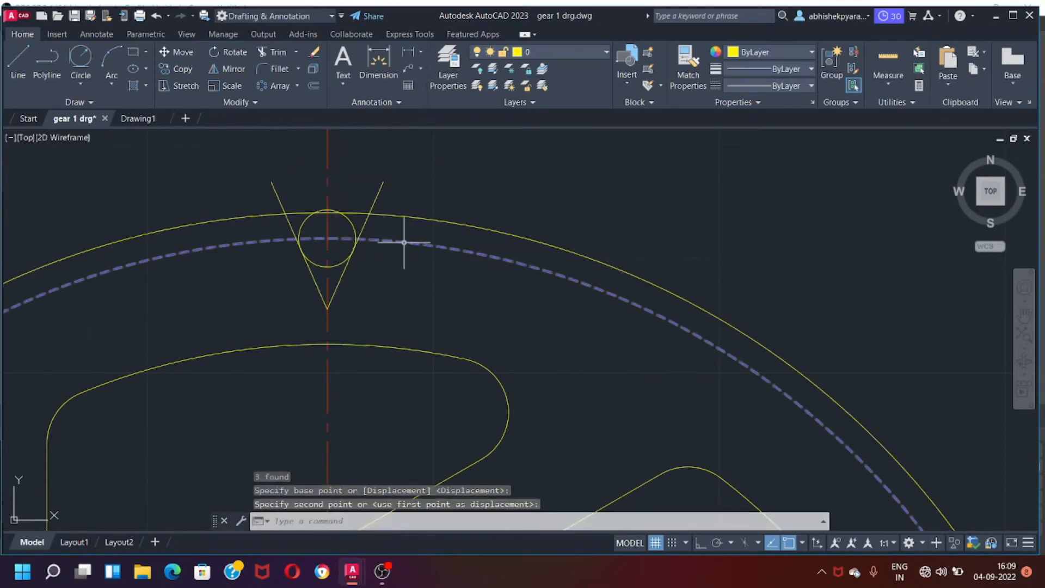
Step: Fillet both V lines to the outer rim circle with a radius of 0.8
{"action": "left_click", "coordinate": [278, 69]}
{"action": "left_click", "coordinate": [287, 222]}
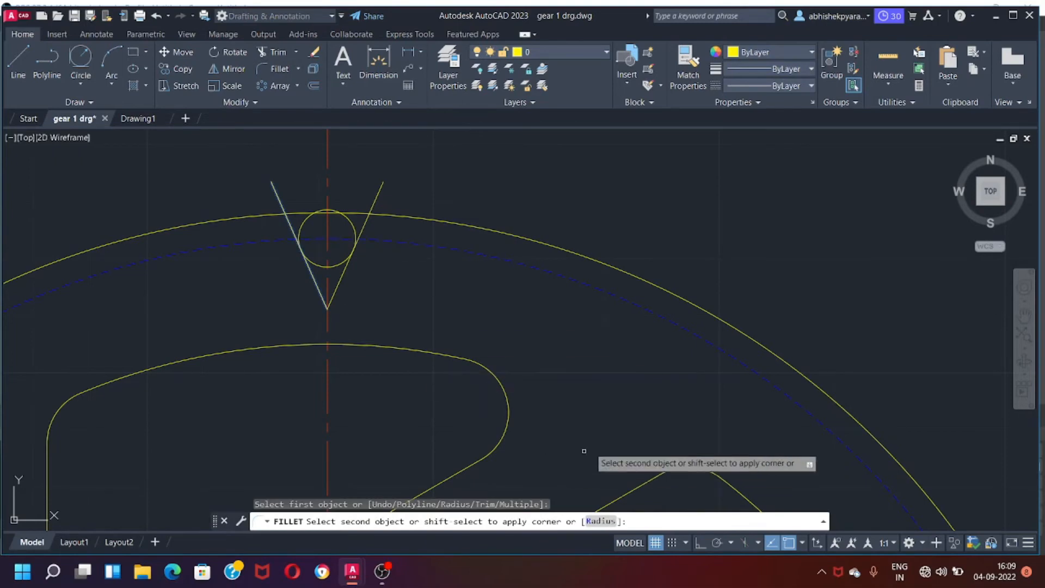
{"action": "type", "text": "r"}
{"action": "key", "text": "Return"}
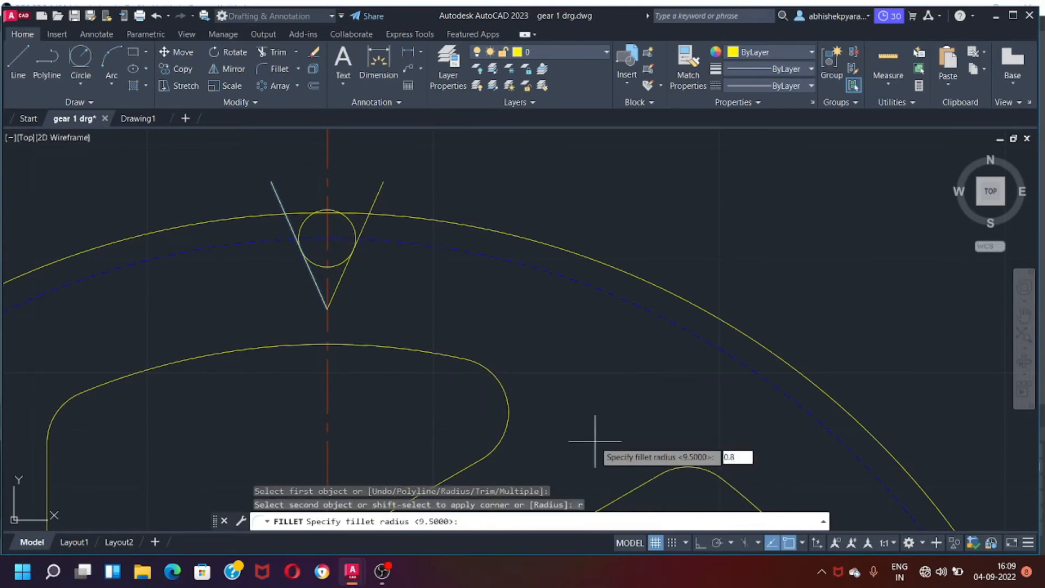
{"action": "type", "text": "0.8"}
{"action": "key", "text": "Return"}
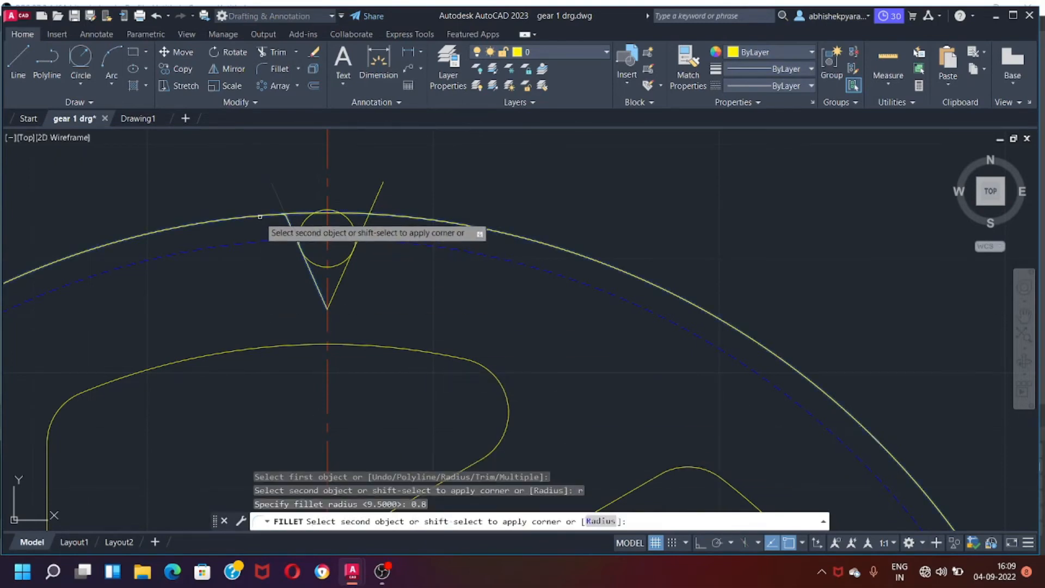
{"action": "left_click", "coordinate": [259, 216]}
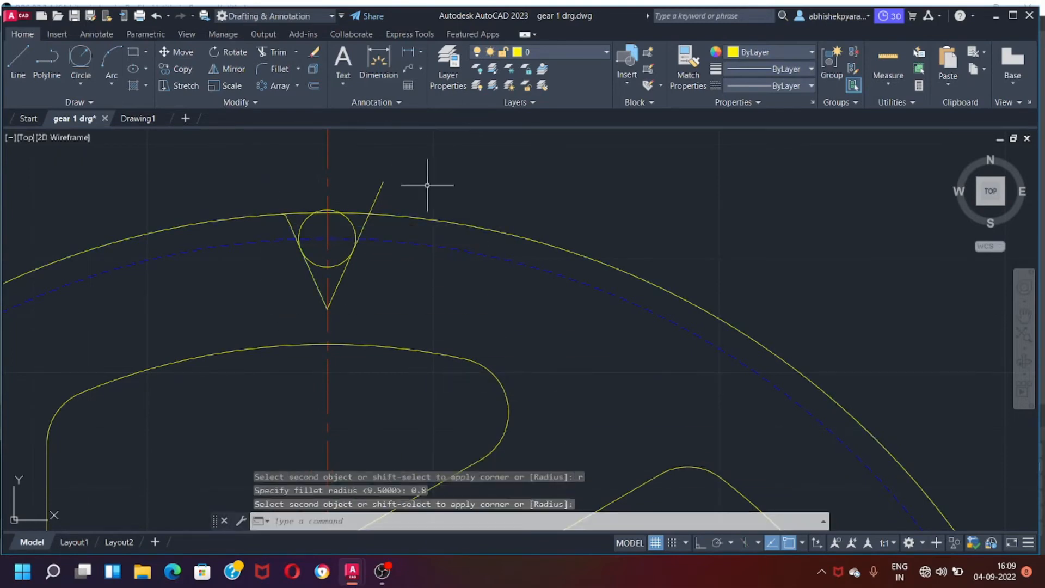
{"action": "key", "text": "space"}
{"action": "left_click", "coordinate": [365, 223]}
{"action": "key", "text": "Escape"}
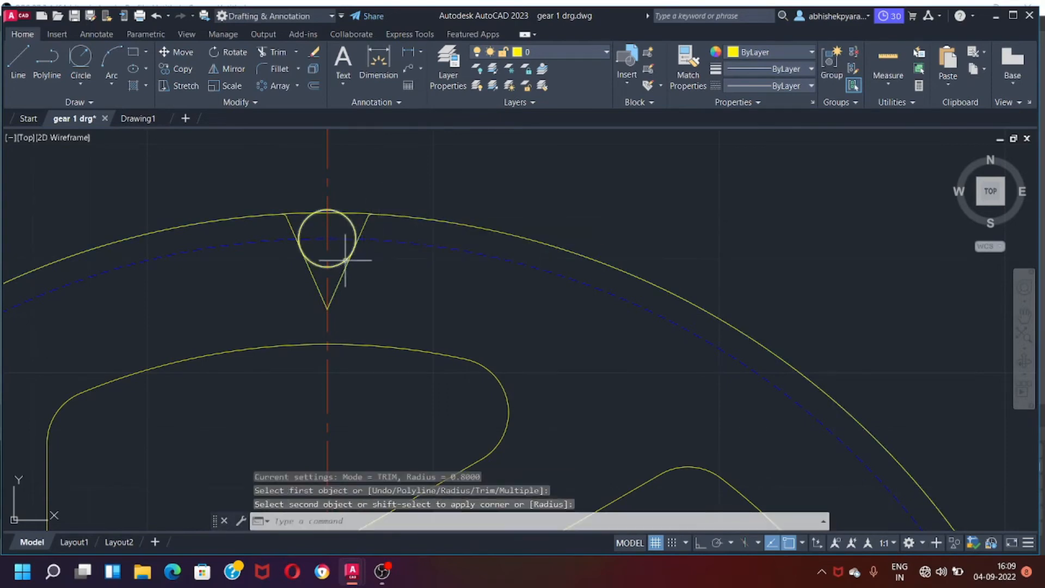
Step: Trim the V's tip below the tangent circle, the rim arcs between the V lines and circle, and the overlaps at the tangent points
{"action": "type", "text": "tr"}
{"action": "key", "text": "space"}
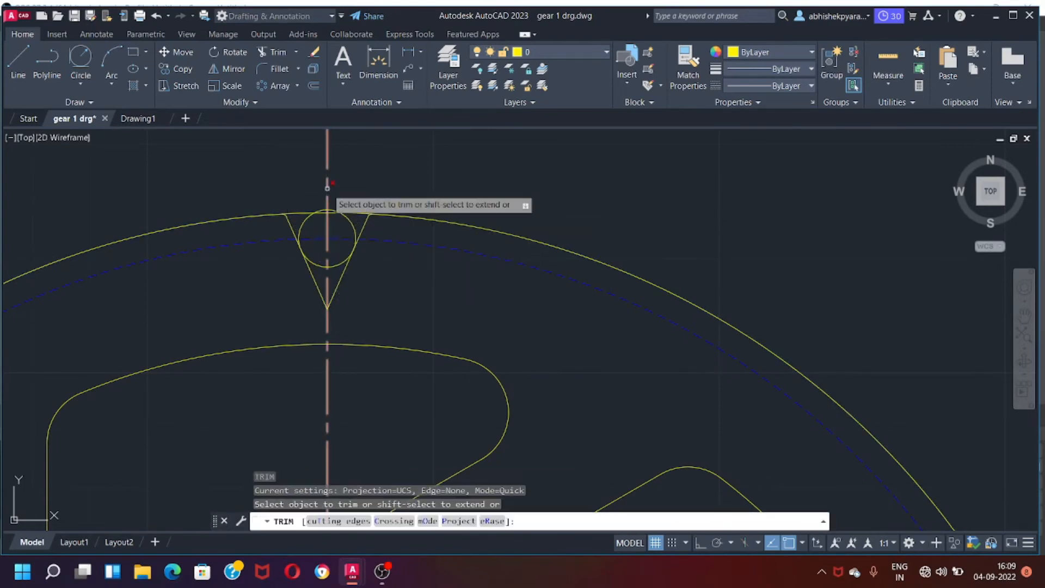
{"action": "left_click", "coordinate": [356, 214]}
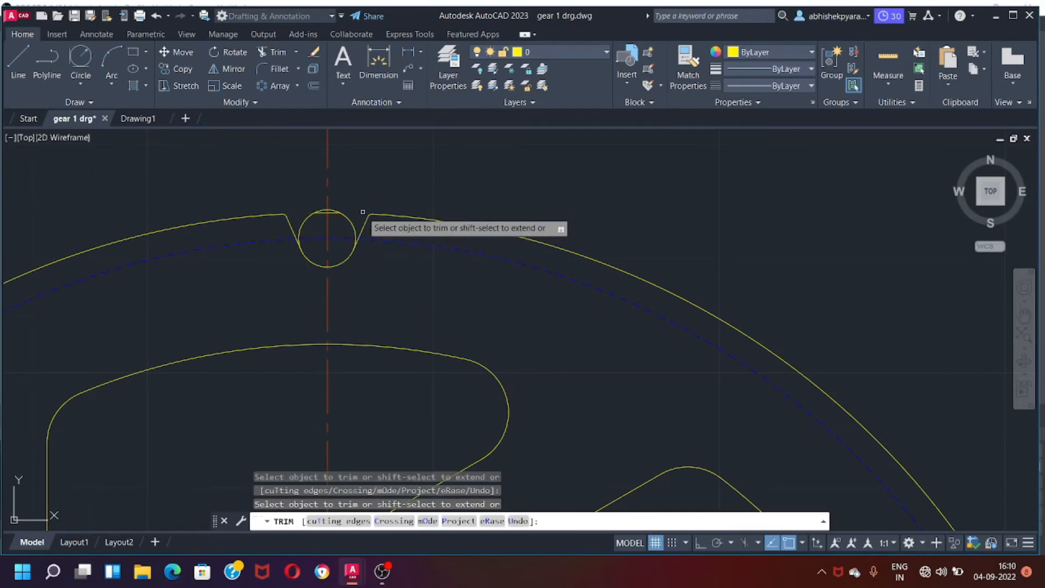
{"action": "scroll", "coordinate": [350, 239], "scroll_direction": "up", "scroll_amount": 8}
{"action": "left_click", "coordinate": [342, 204]}
{"action": "scroll", "coordinate": [342, 204], "scroll_direction": "down", "scroll_amount": 8}
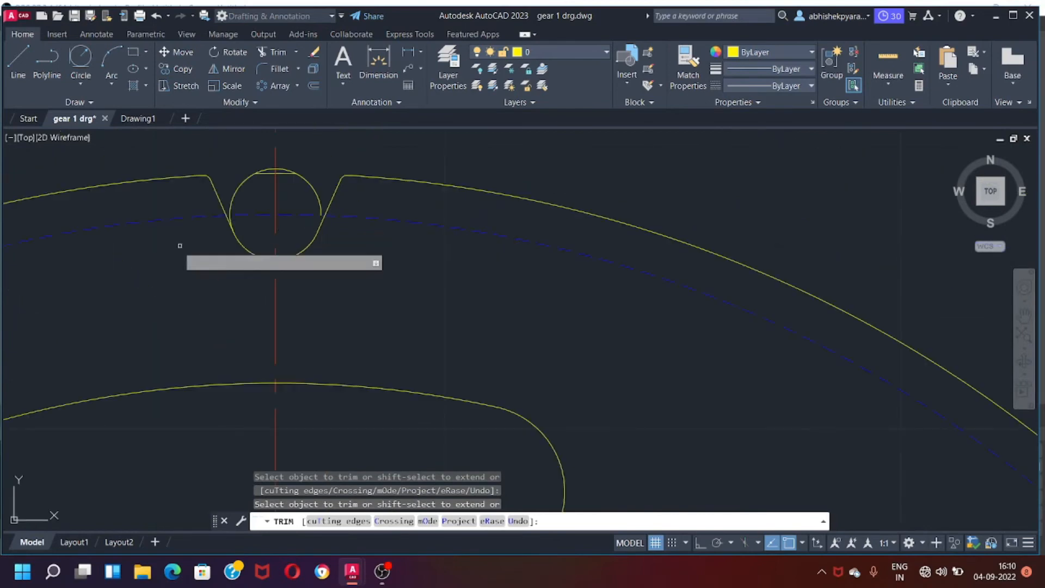
{"action": "scroll", "coordinate": [233, 234], "scroll_direction": "up", "scroll_amount": 7}
{"action": "scroll", "coordinate": [275, 220], "scroll_direction": "down", "scroll_amount": 7}
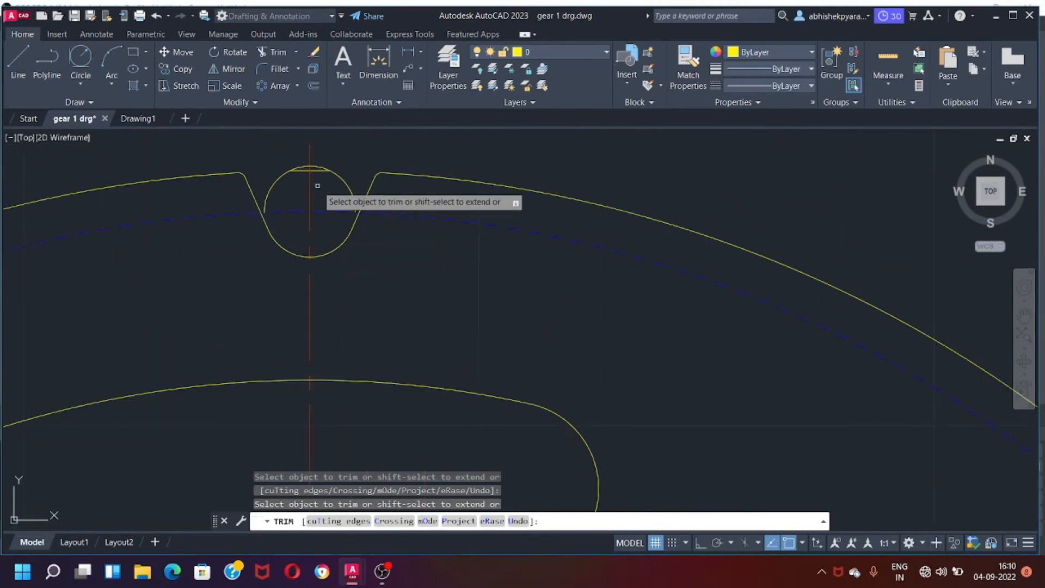
Step: Trim away the remaining outer rim circle and erase the tooth circle's upper arc with the short rim segment inside it
{"action": "left_click", "coordinate": [214, 176]}
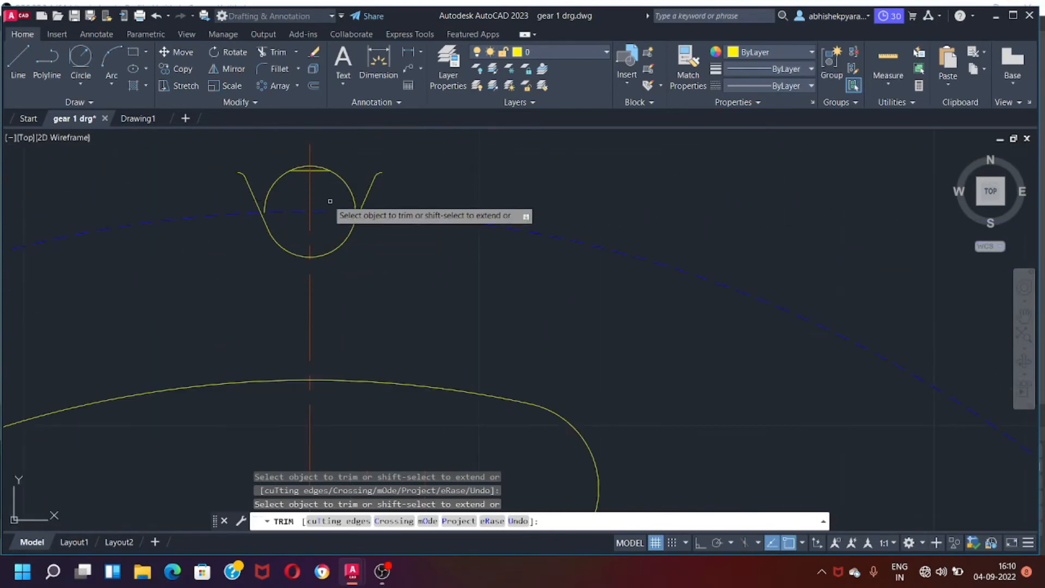
{"action": "scroll", "coordinate": [310, 194], "scroll_direction": "down", "scroll_amount": 3}
{"action": "key", "text": "Escape"}
{"action": "left_click", "coordinate": [301, 183]}
{"action": "scroll", "coordinate": [307, 183], "scroll_direction": "up", "scroll_amount": 5}
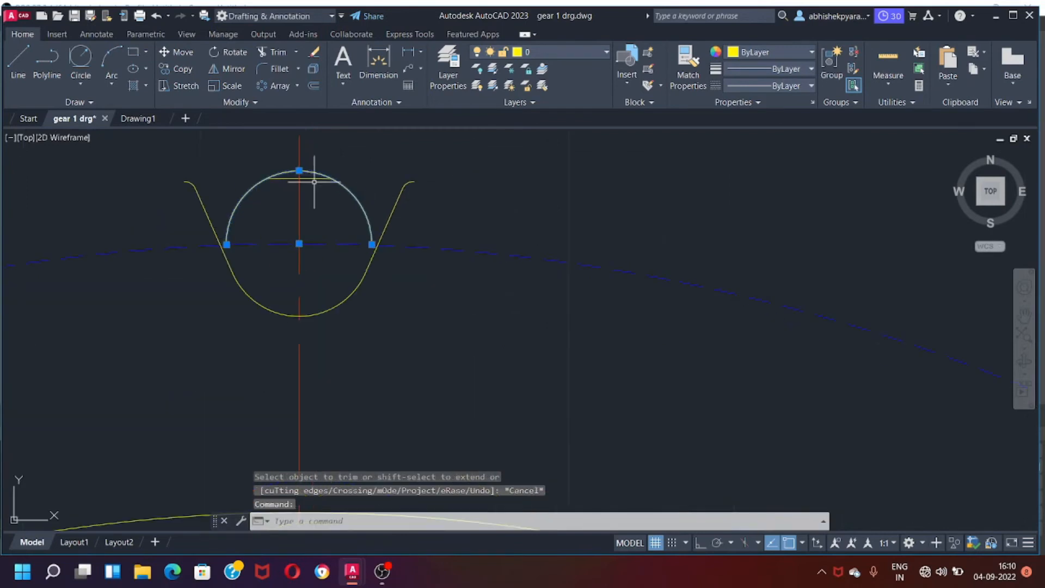
{"action": "left_click", "coordinate": [305, 174]}
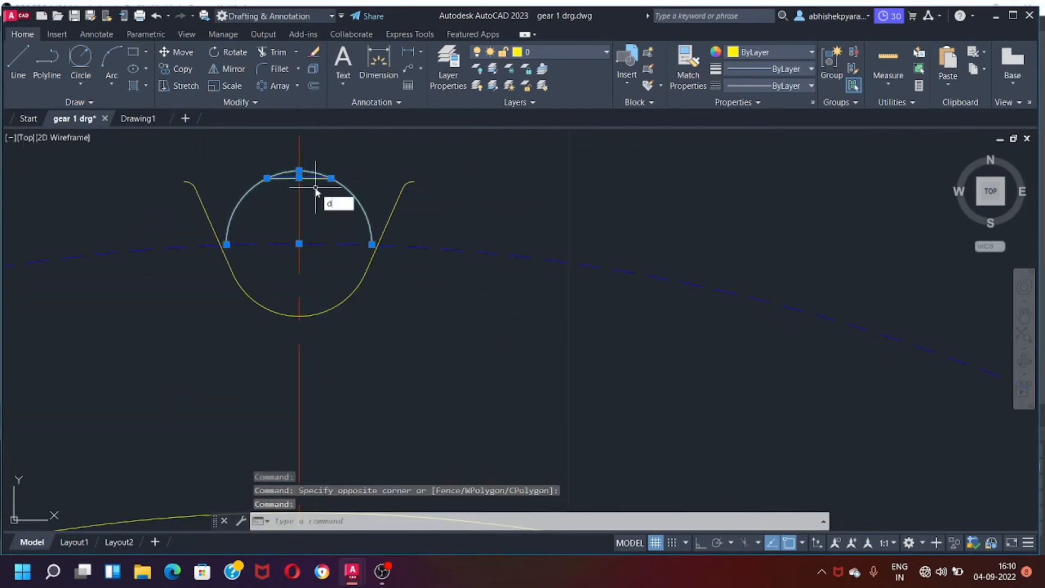
{"action": "type", "text": "elete"}
{"action": "key", "text": "Return"}
Step: Polar-array the complete tooth-gap profile, including both rounded ends, about the common centre with 54 items over 360 degrees
{"action": "scroll", "coordinate": [326, 188], "scroll_direction": "down", "scroll_amount": 8}
{"action": "scroll", "coordinate": [341, 221], "scroll_direction": "up", "scroll_amount": 5}
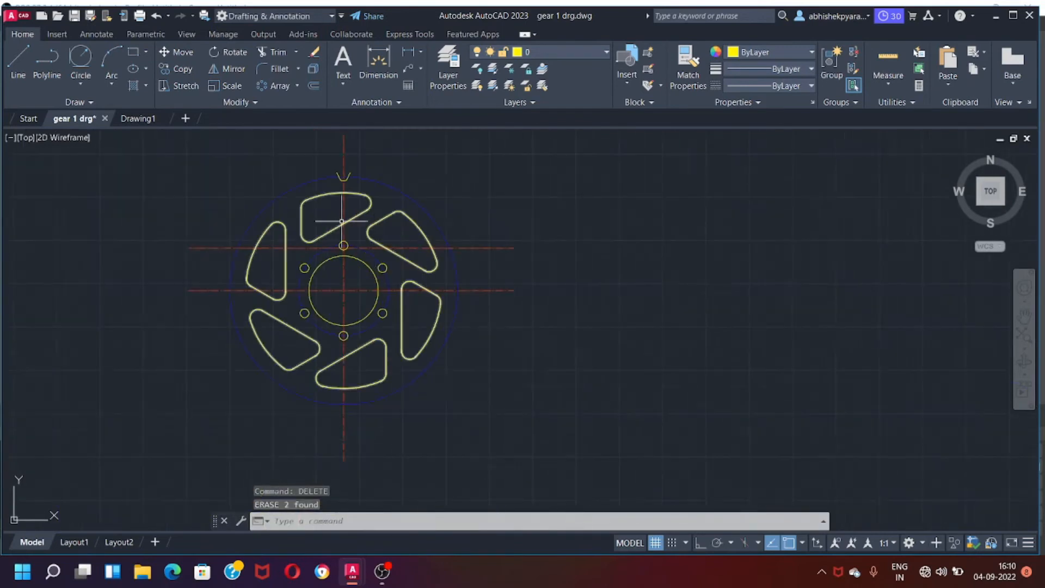
{"action": "scroll", "coordinate": [341, 229], "scroll_direction": "up", "scroll_amount": 1}
{"action": "scroll", "coordinate": [335, 185], "scroll_direction": "up", "scroll_amount": 1}
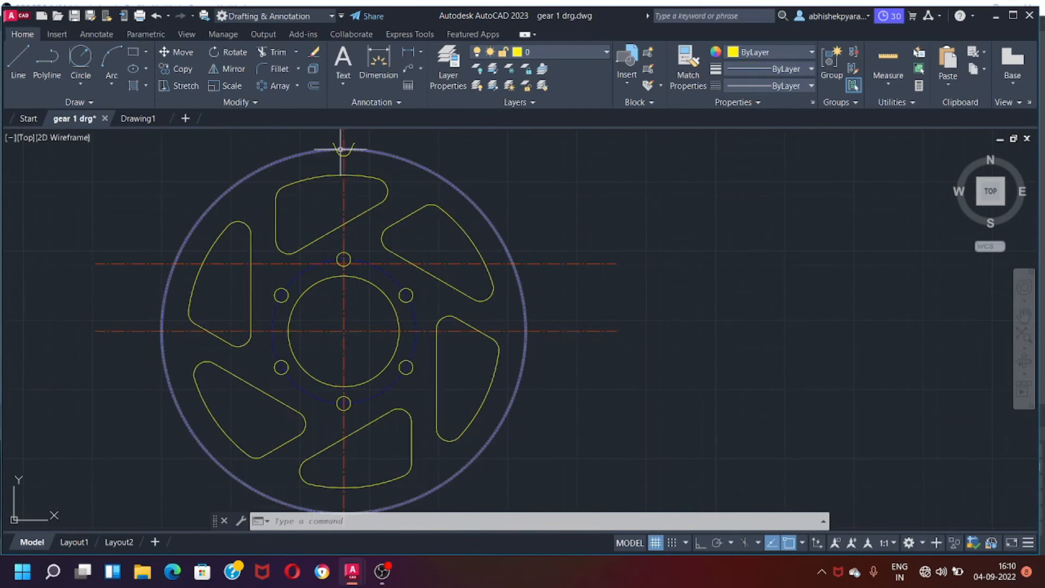
{"action": "scroll", "coordinate": [342, 149], "scroll_direction": "up", "scroll_amount": 3}
{"action": "left_click", "coordinate": [337, 162]}
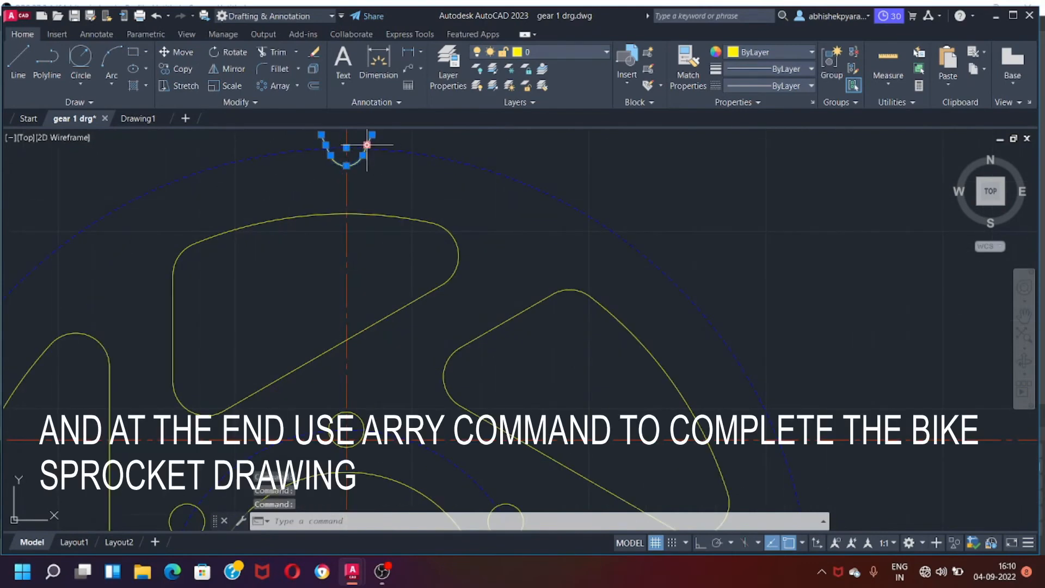
{"action": "scroll", "coordinate": [331, 133], "scroll_direction": "up", "scroll_amount": 5}
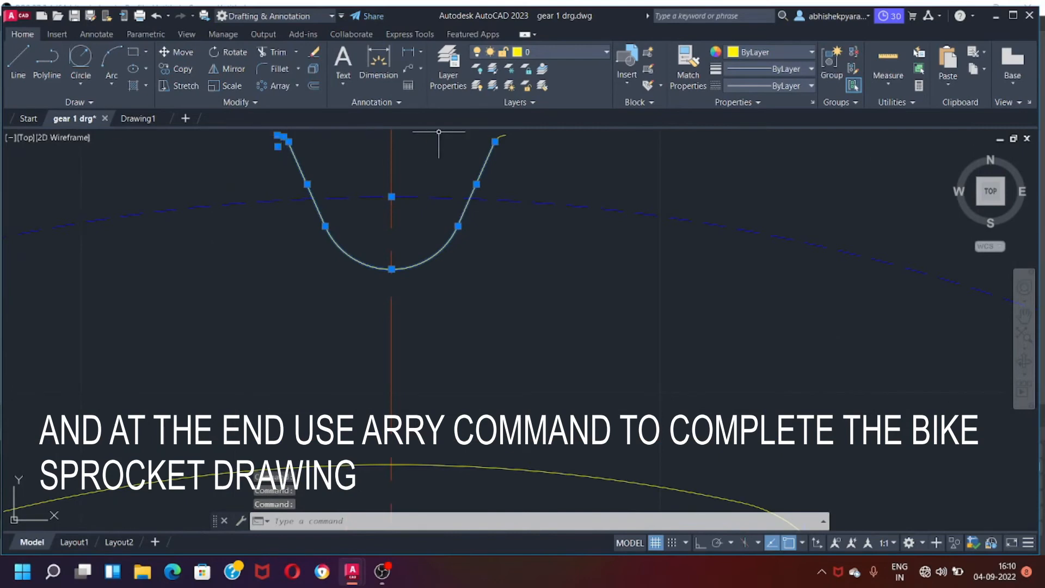
{"action": "scroll", "coordinate": [455, 180], "scroll_direction": "down", "scroll_amount": 8}
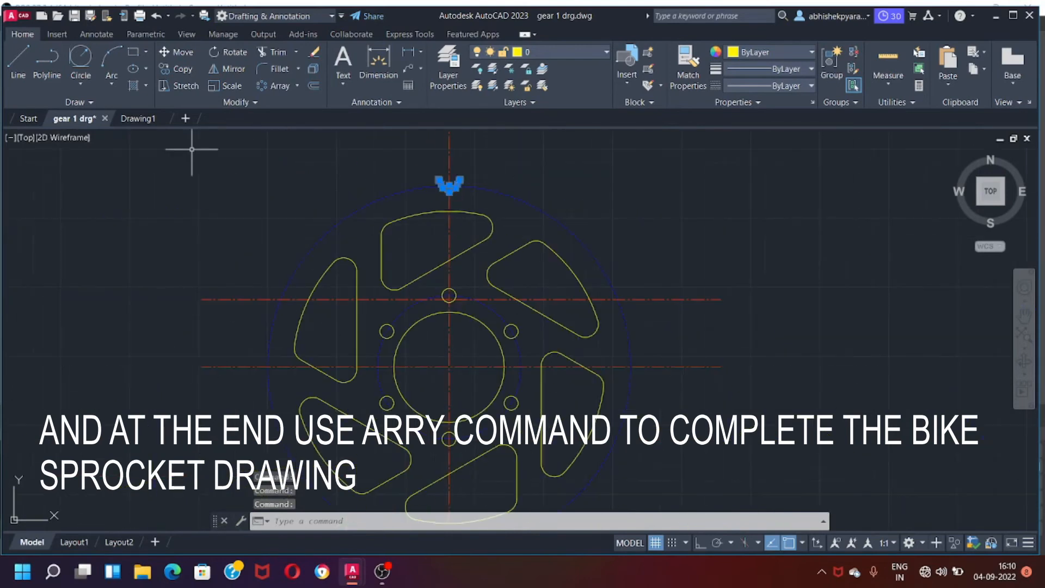
{"action": "left_click", "coordinate": [280, 86]}
{"action": "left_click", "coordinate": [449, 366]}
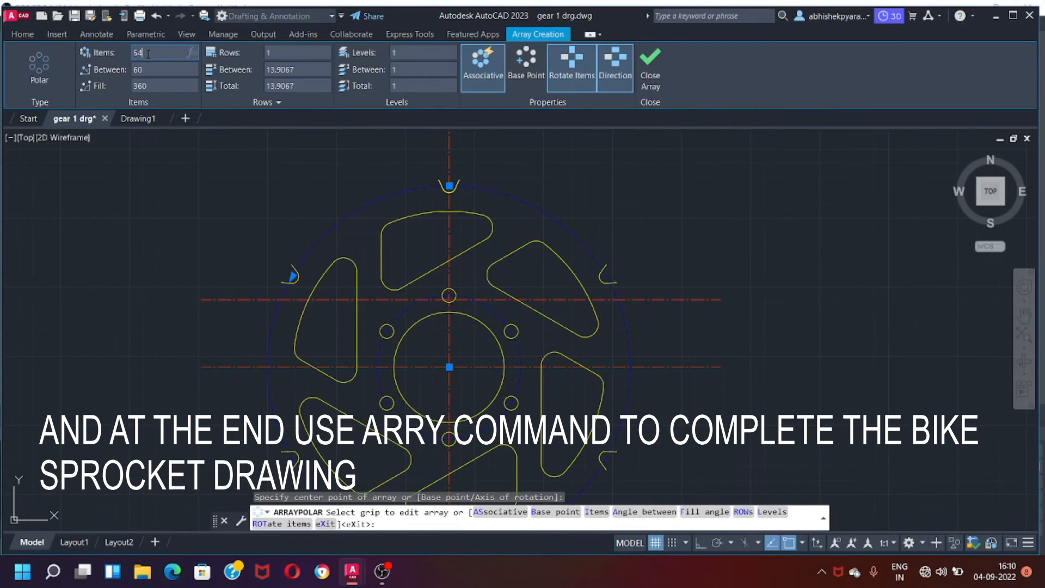
{"action": "key", "text": "Return"}
{"action": "left_click", "coordinate": [650, 67]}
Step: Erase the extra horizontal centre line above the gear's centre
{"action": "scroll", "coordinate": [561, 349], "scroll_direction": "down", "scroll_amount": 6}
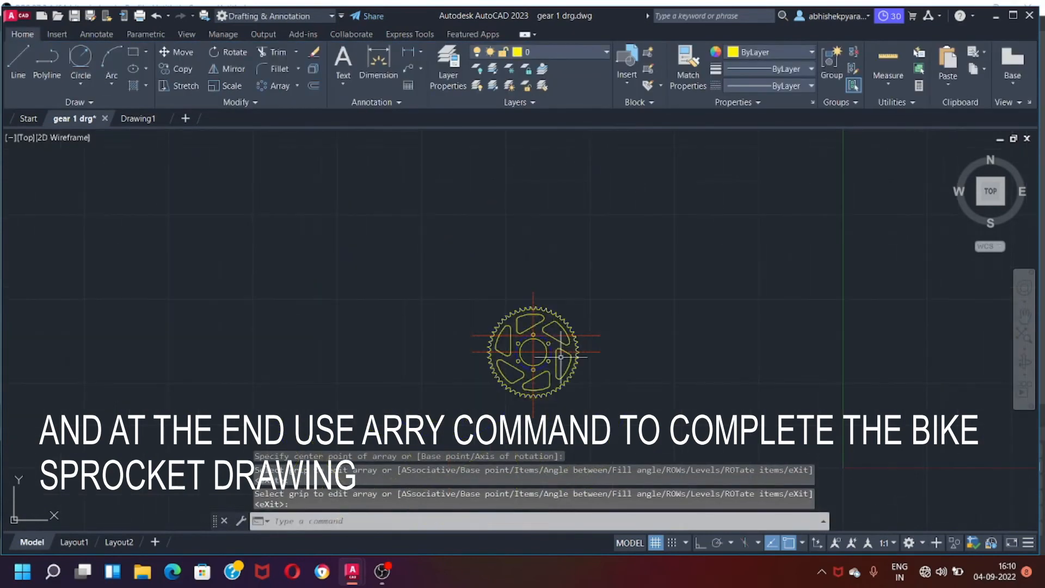
{"action": "scroll", "coordinate": [561, 357], "scroll_direction": "up", "scroll_amount": 4}
{"action": "left_click", "coordinate": [357, 273]}
{"action": "key", "text": "Delete"}
{"action": "scroll", "coordinate": [536, 288], "scroll_direction": "up", "scroll_amount": 7}
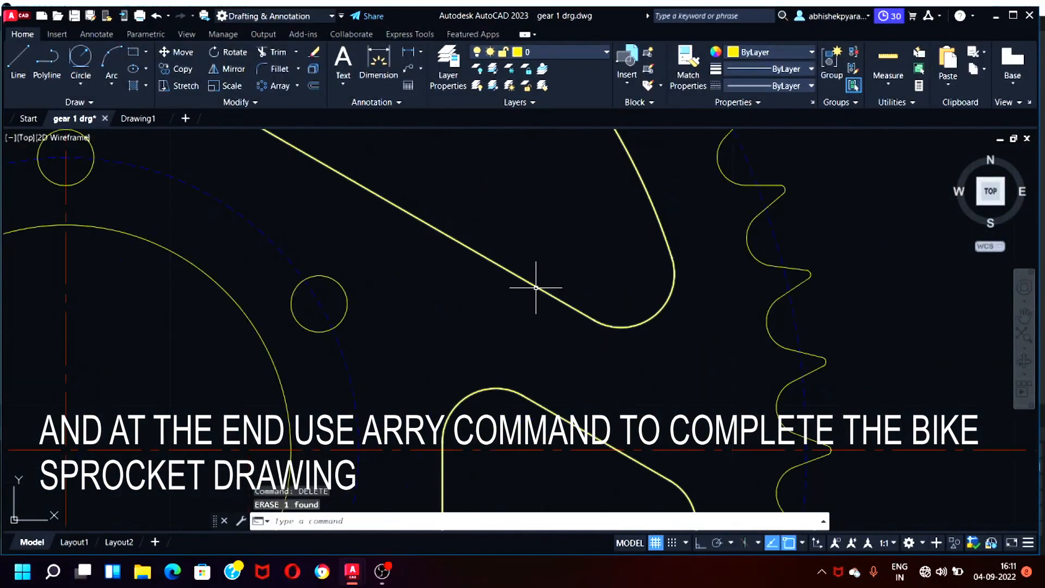
{"action": "scroll", "coordinate": [490, 283], "scroll_direction": "down", "scroll_amount": 6}
{"action": "scroll", "coordinate": [439, 285], "scroll_direction": "up", "scroll_amount": 3}
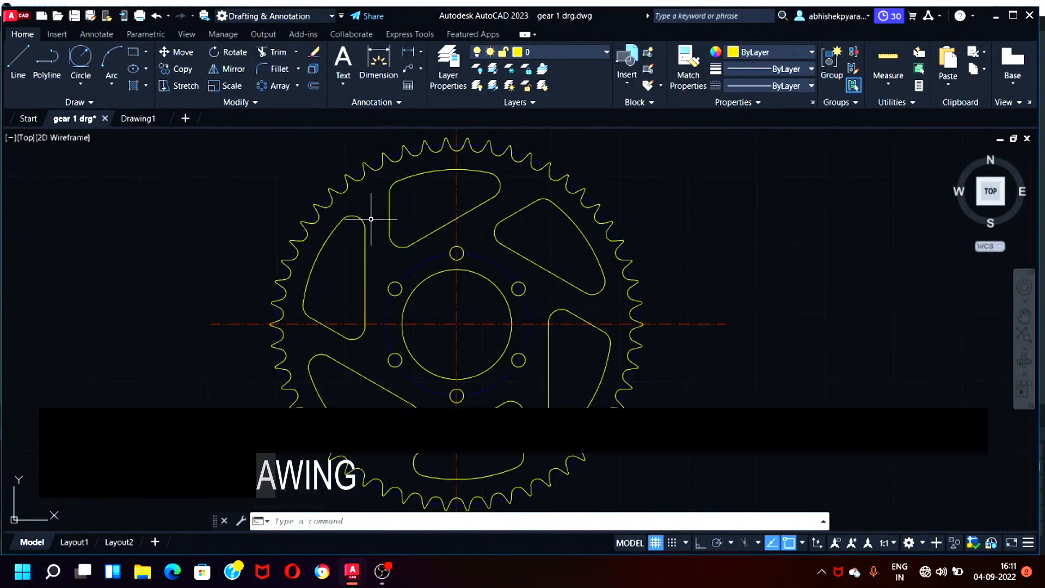
Step: Add multiline text reading "Thankyou for watching" across the gear with a text height of 20
{"action": "left_click", "coordinate": [343, 57]}
{"action": "left_click", "coordinate": [56, 216]}
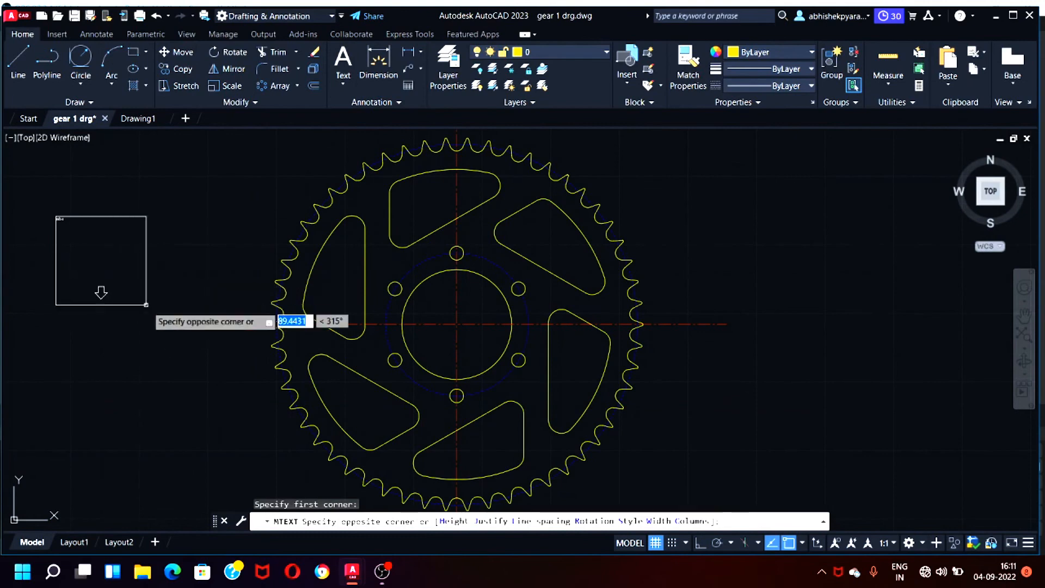
{"action": "left_click", "coordinate": [910, 321]}
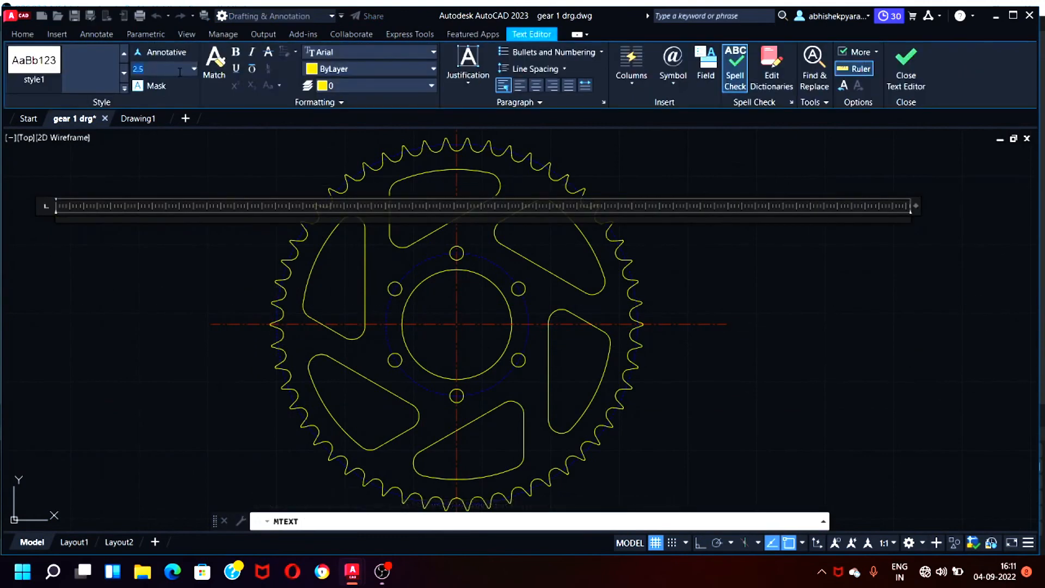
{"action": "type", "text": "20"}
{"action": "key", "text": "Return"}
{"action": "type", "text": "t"}
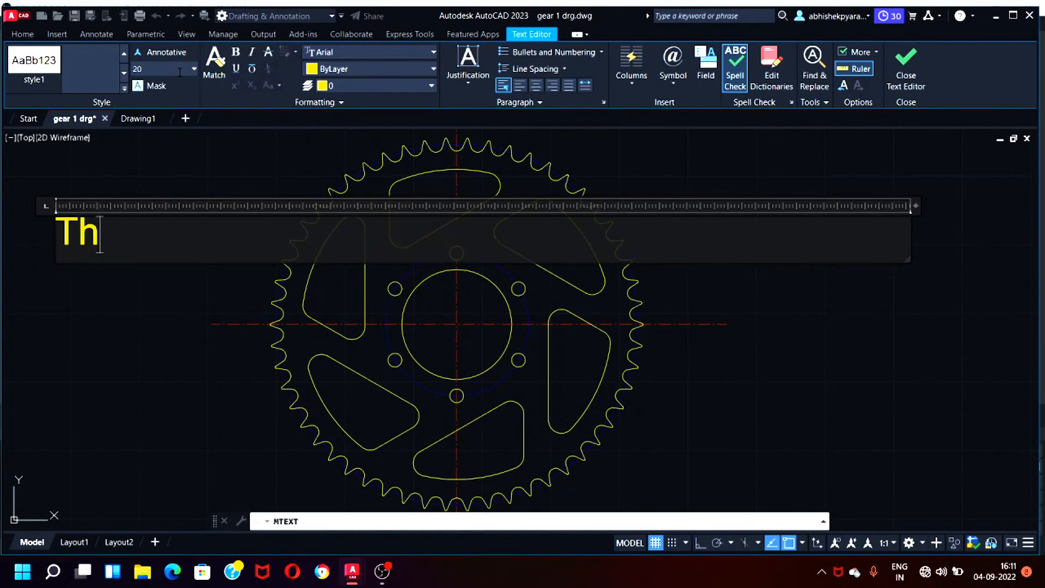
{"action": "type", "text": "hankyou for wat"}
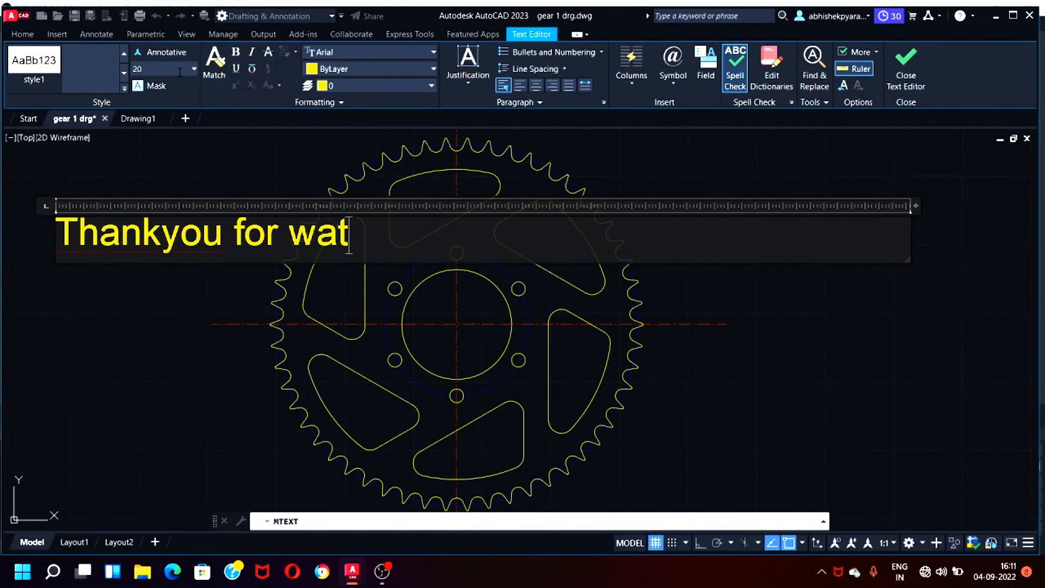
{"action": "type", "text": "ching"}
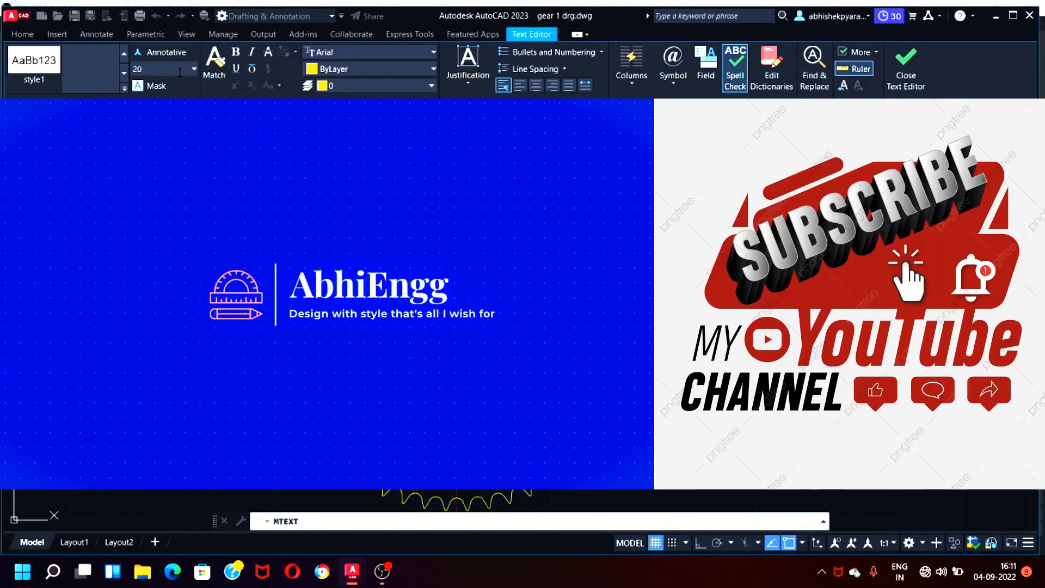
{"action": "left_click", "coordinate": [906, 69]}
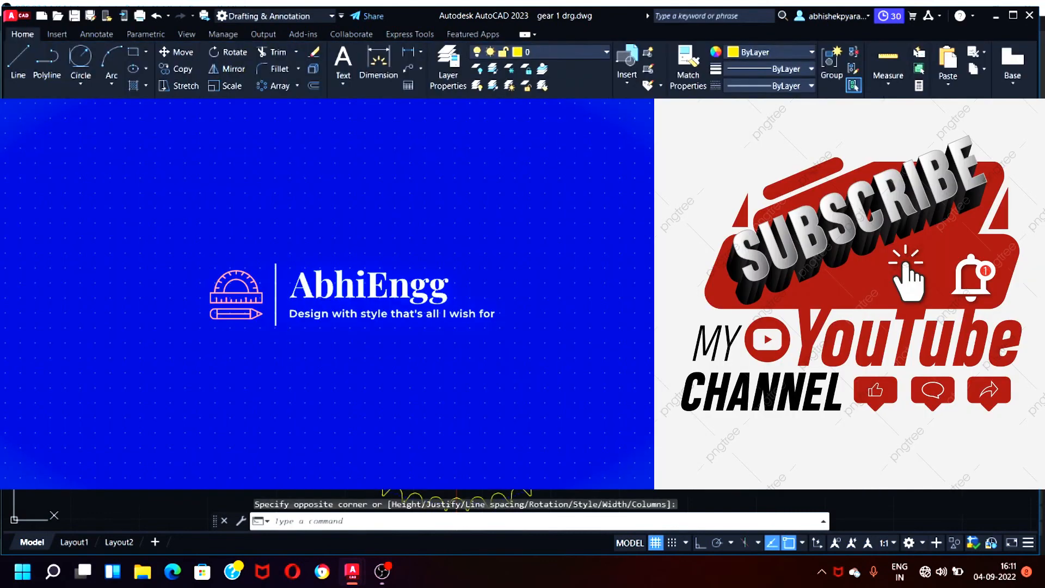